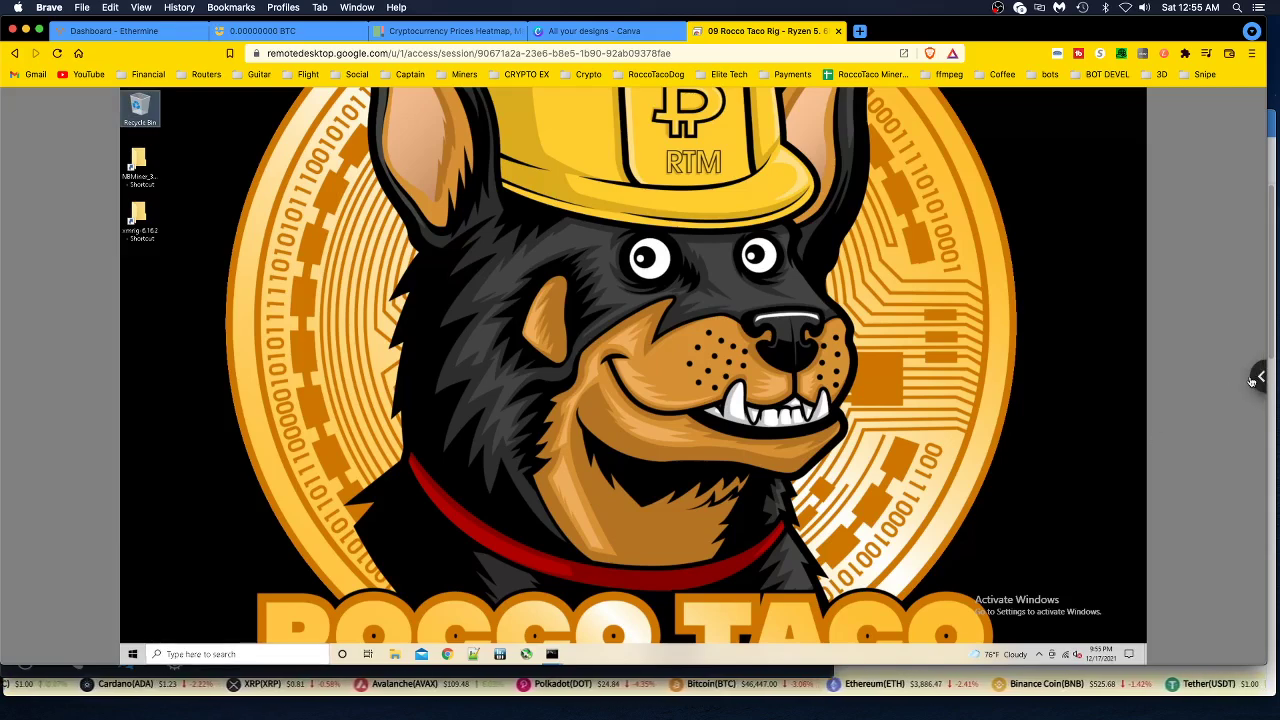
click(858, 33)
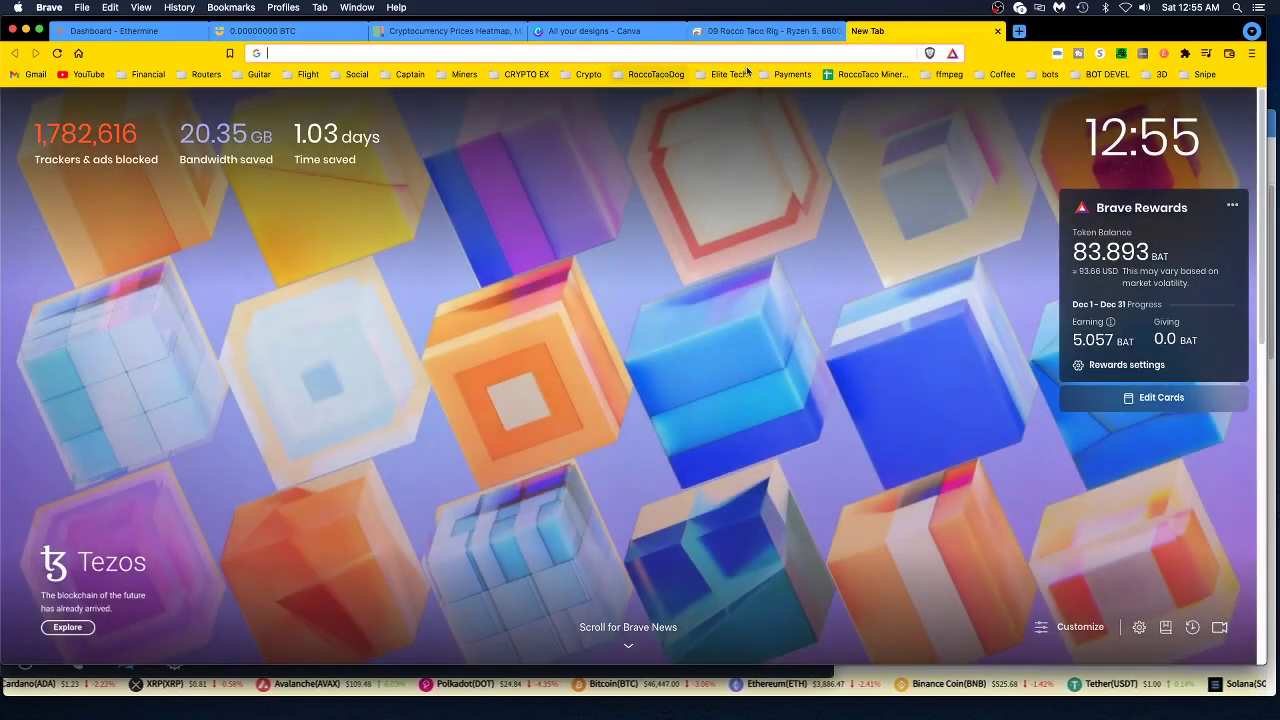
click(765, 31)
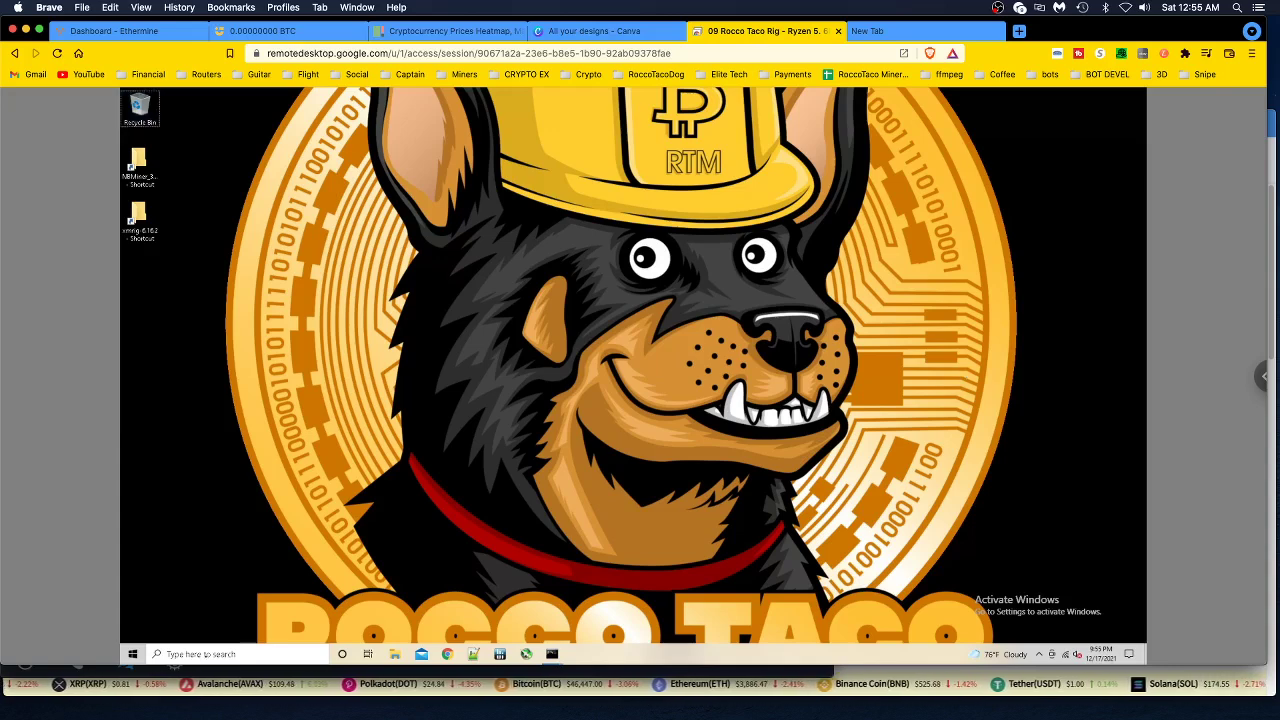
- Search Windows for regedit, open Registry Editor and allow it to make changes to the device
click(190, 654)
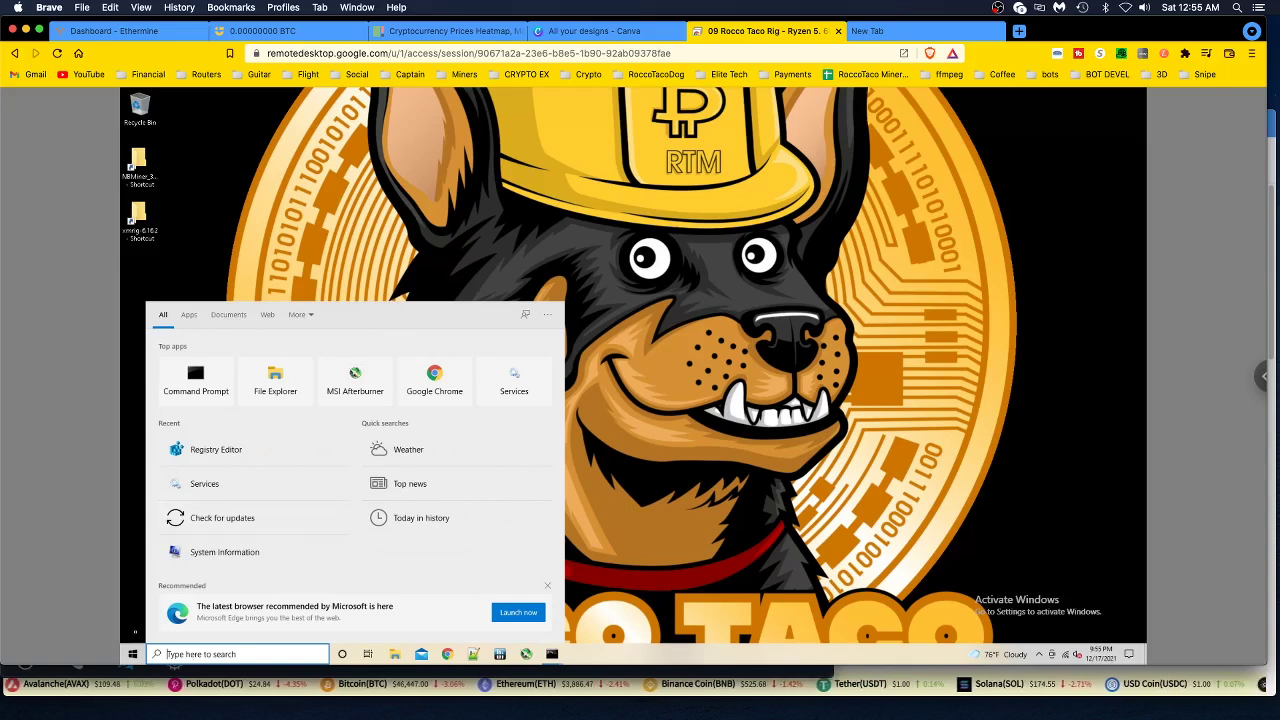
text(regedit)
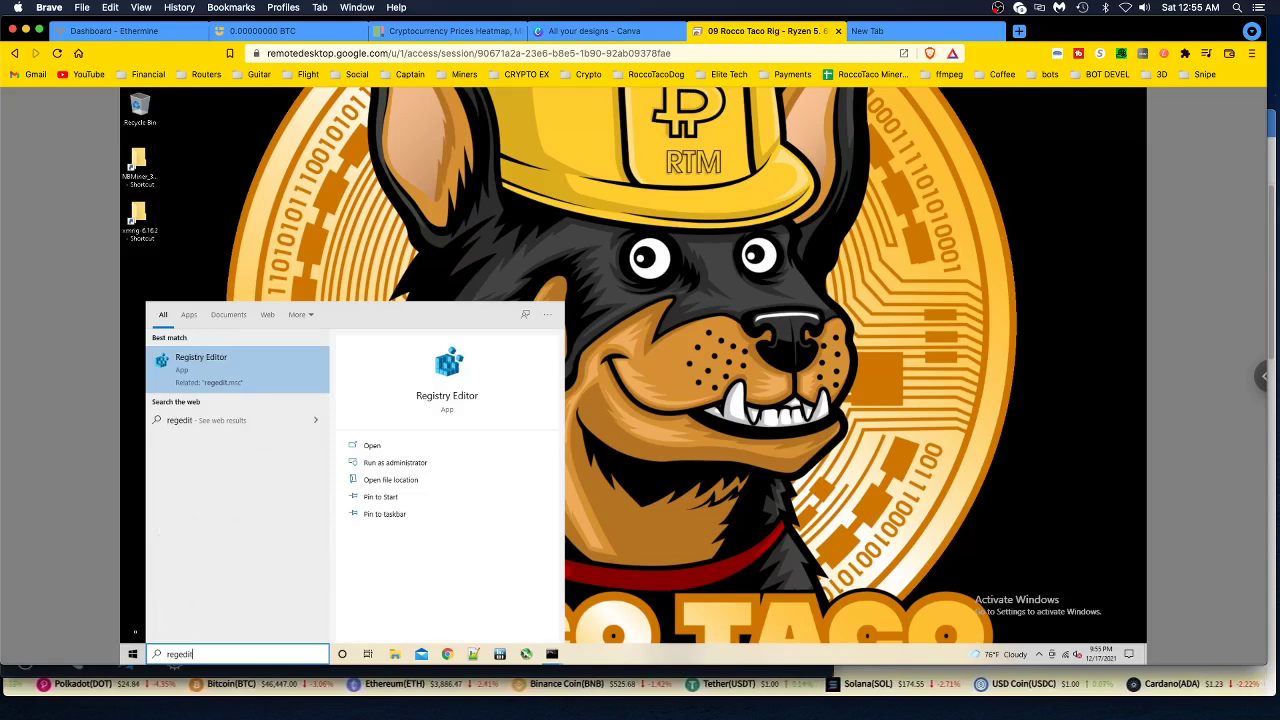
click(204, 366)
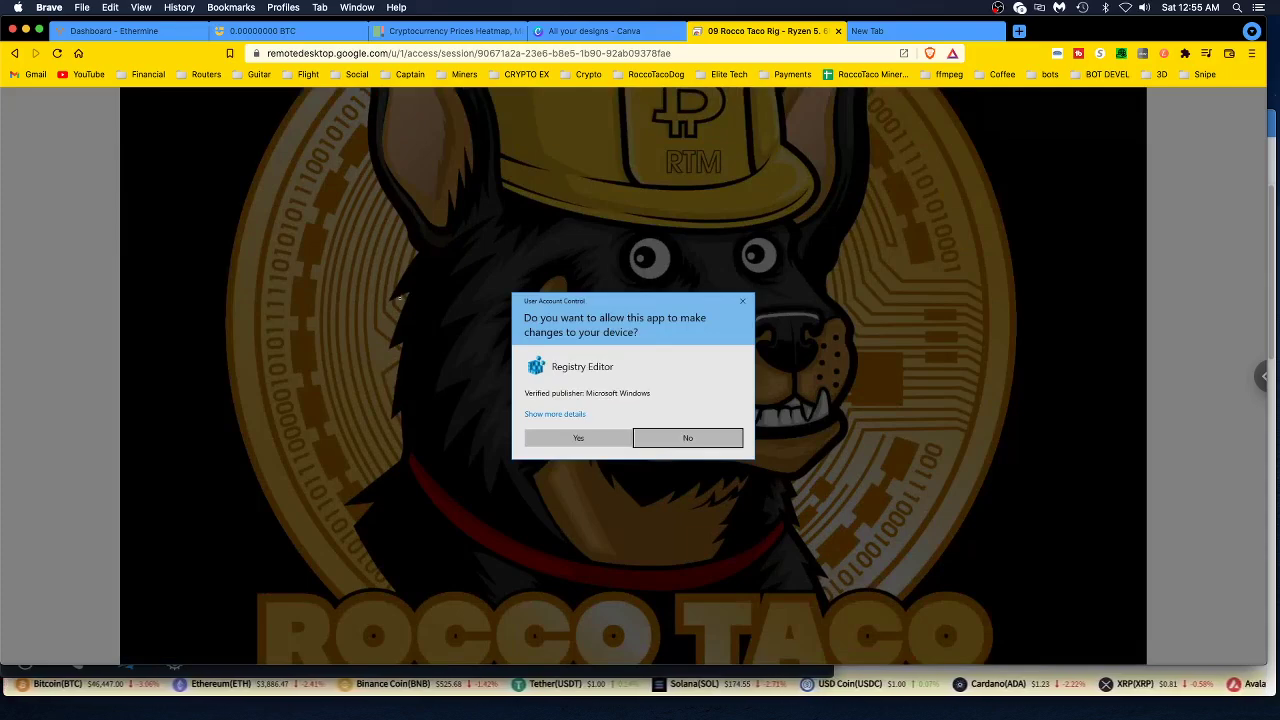
click(596, 444)
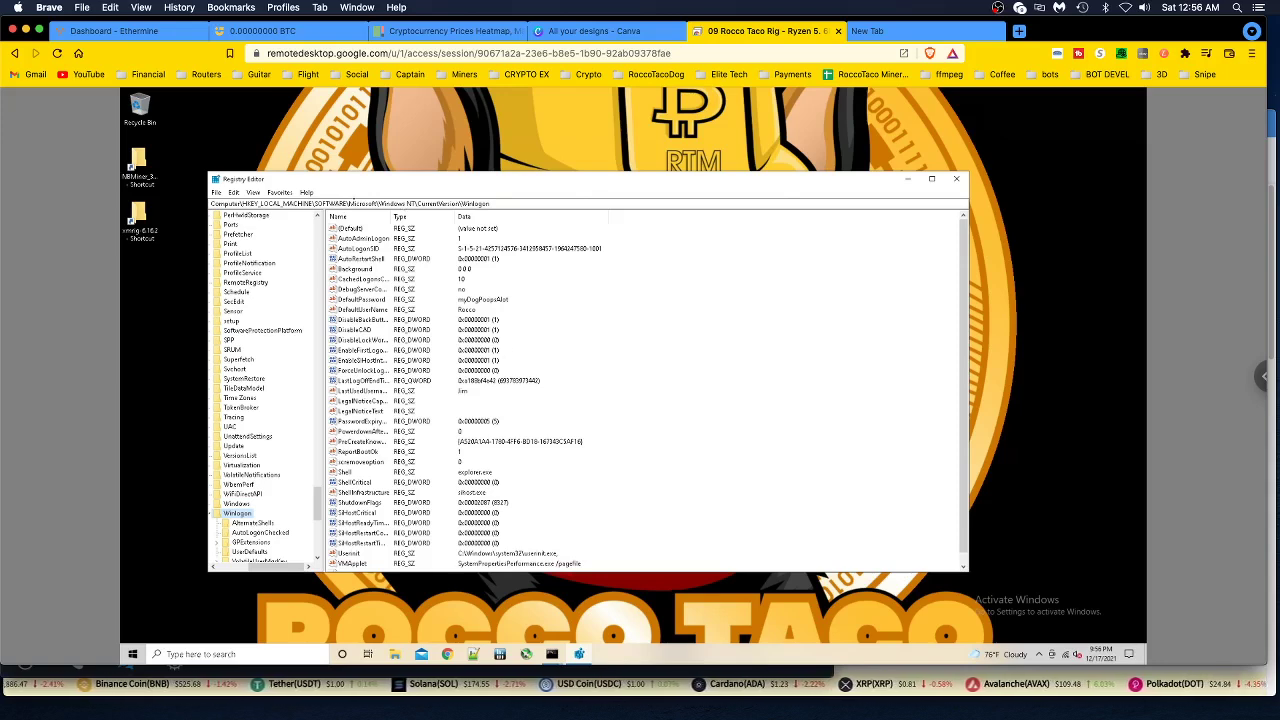
- Bring the root of the registry key tree into view and maximize the Registry Editor window
click(139, 165)
click(312, 243)
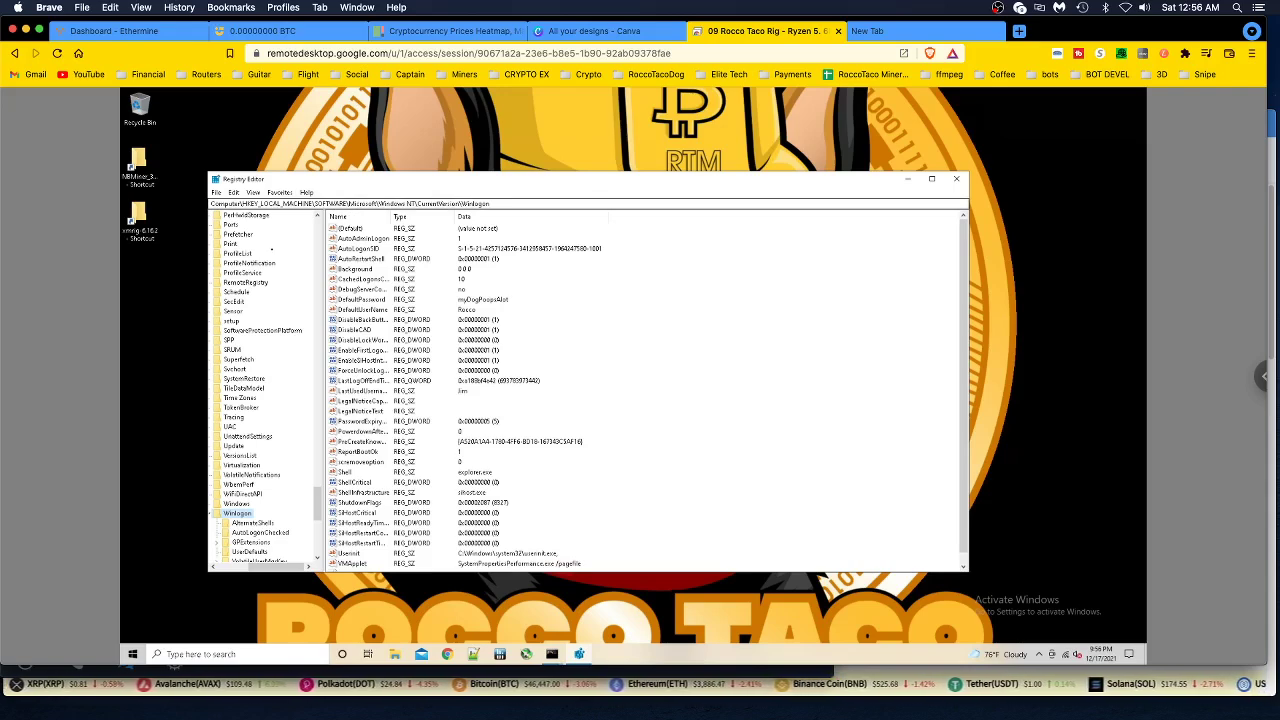
scroll(271, 250, up, 1)
scroll(265, 387, up, 1)
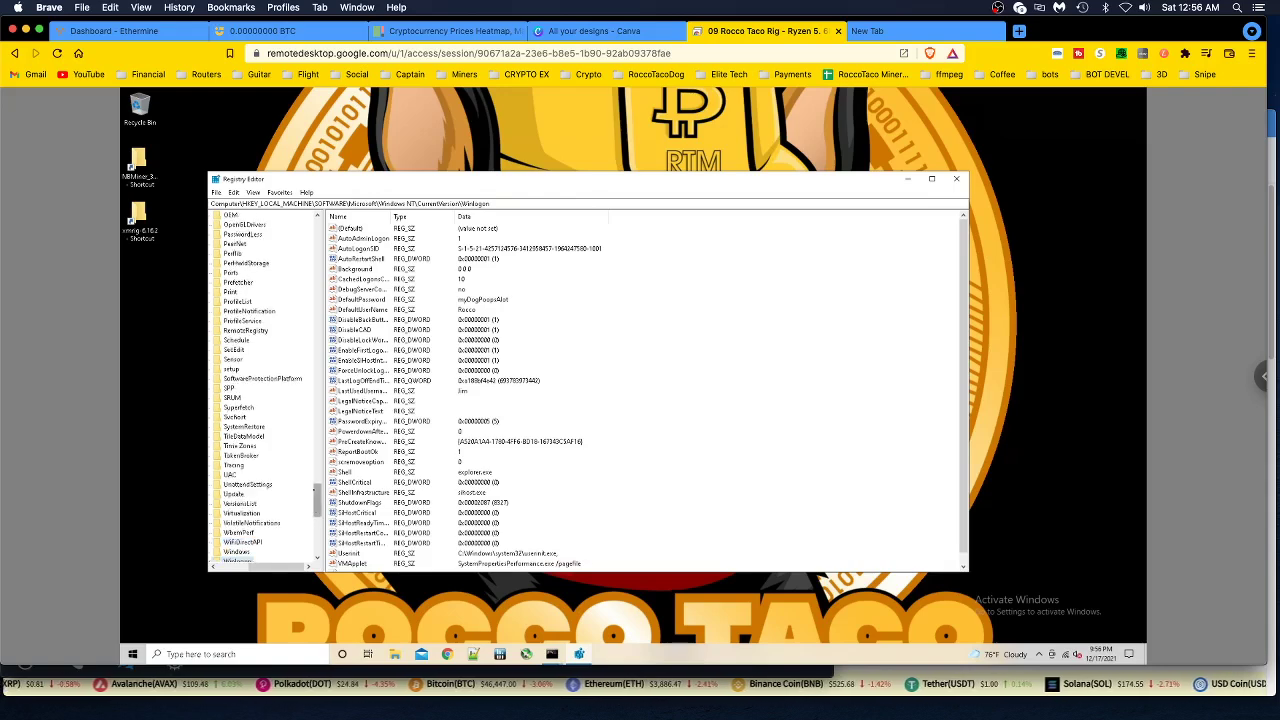
scroll(265, 390, up, 15)
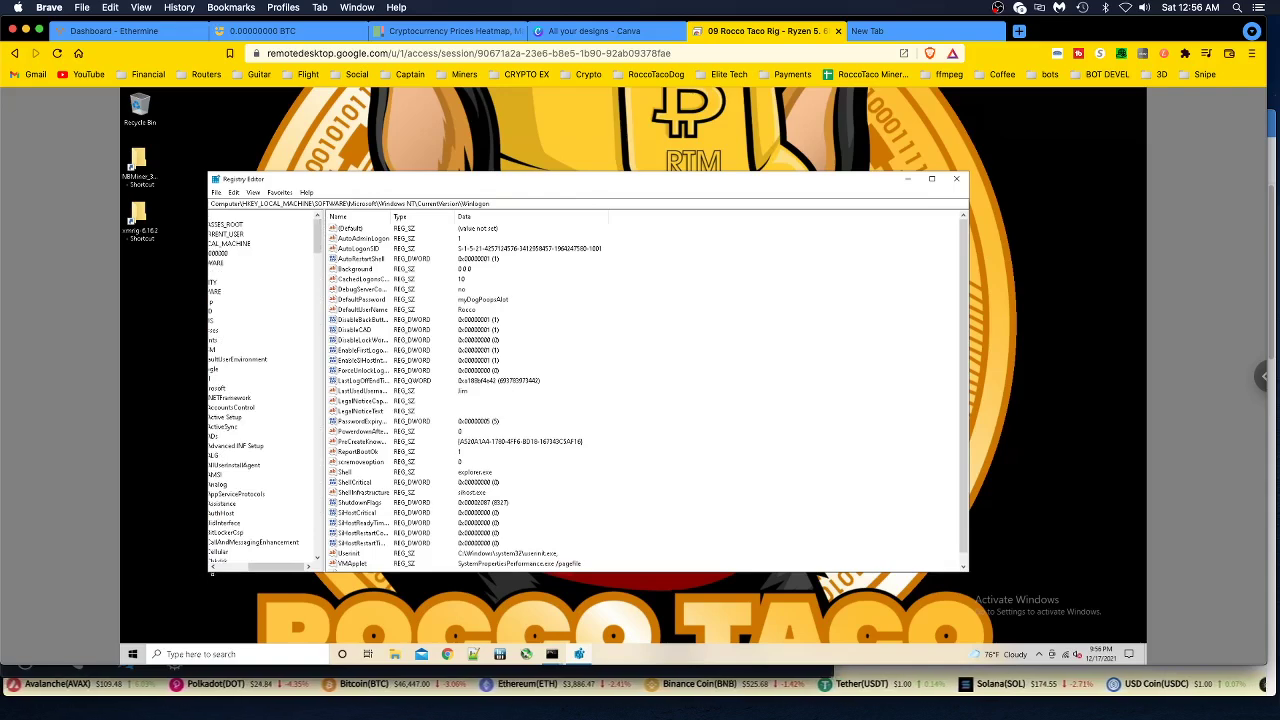
scroll(265, 390, left, 3)
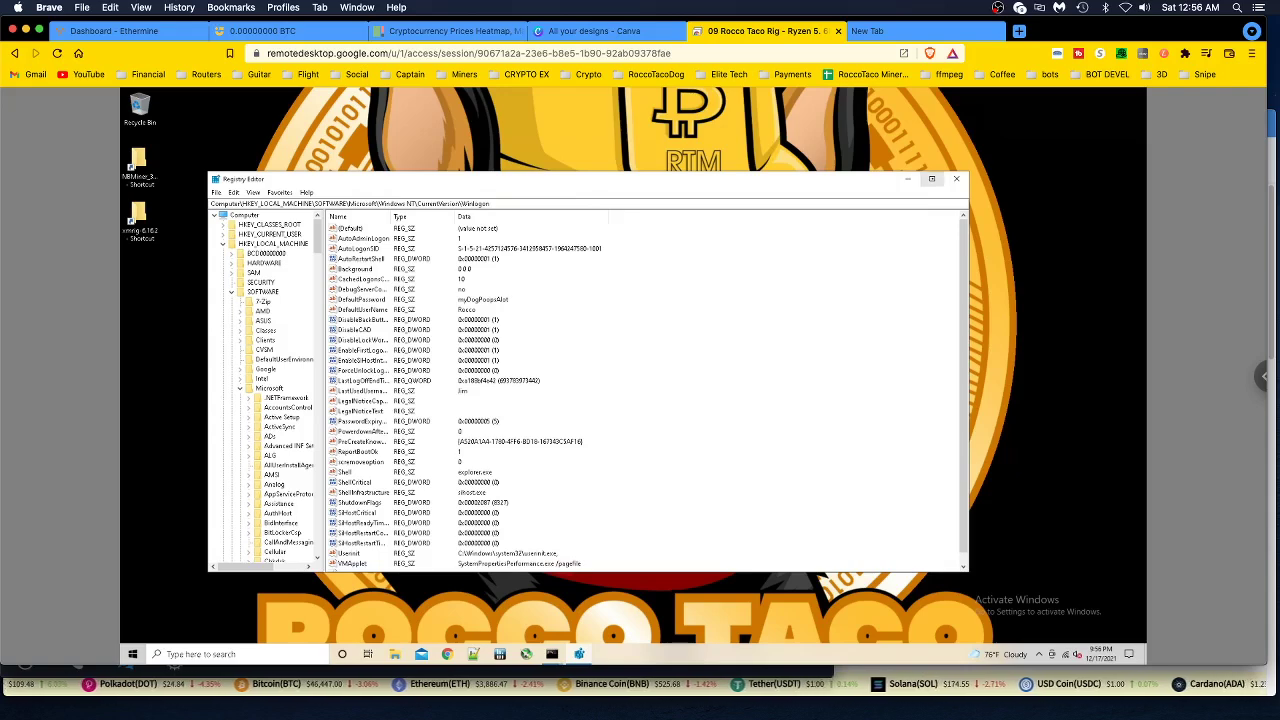
click(931, 179)
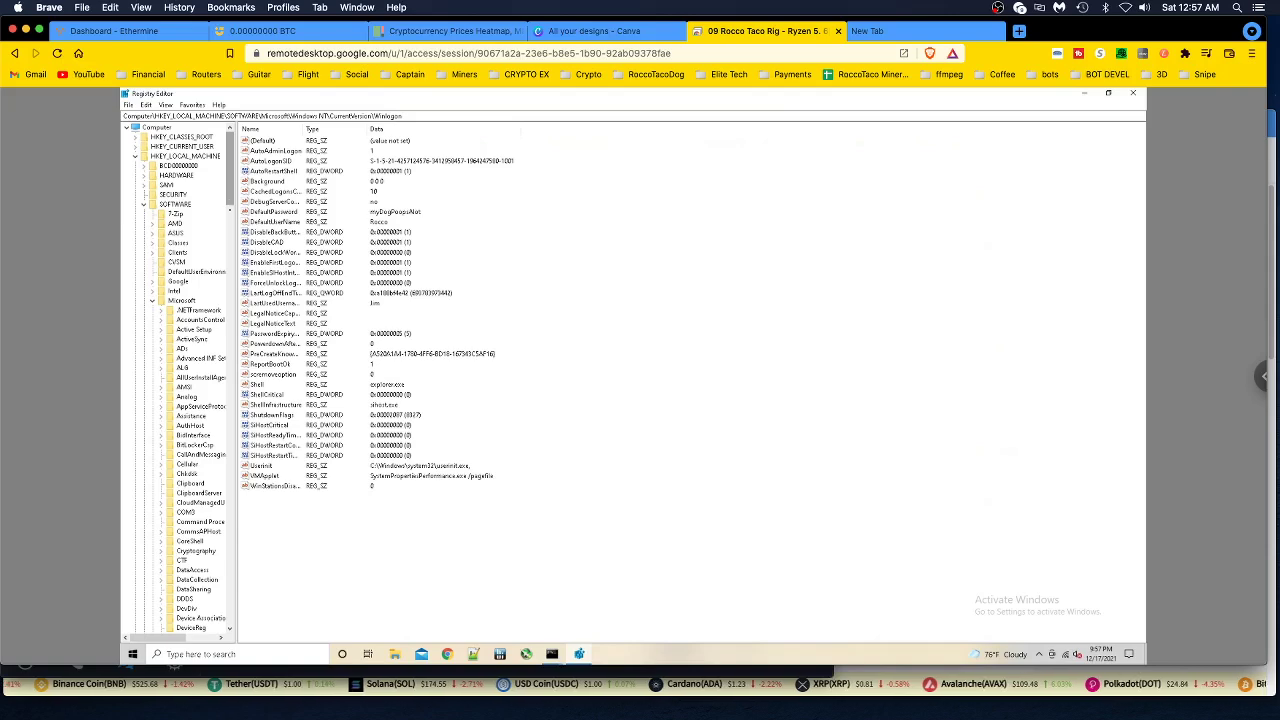
- Select the CurrentVersion key under HKEY_LOCAL_MACHINE\SOFTWARE\Microsoft\Windows NT
scroll(180, 380, down, 15)
scroll(180, 380, down, 12)
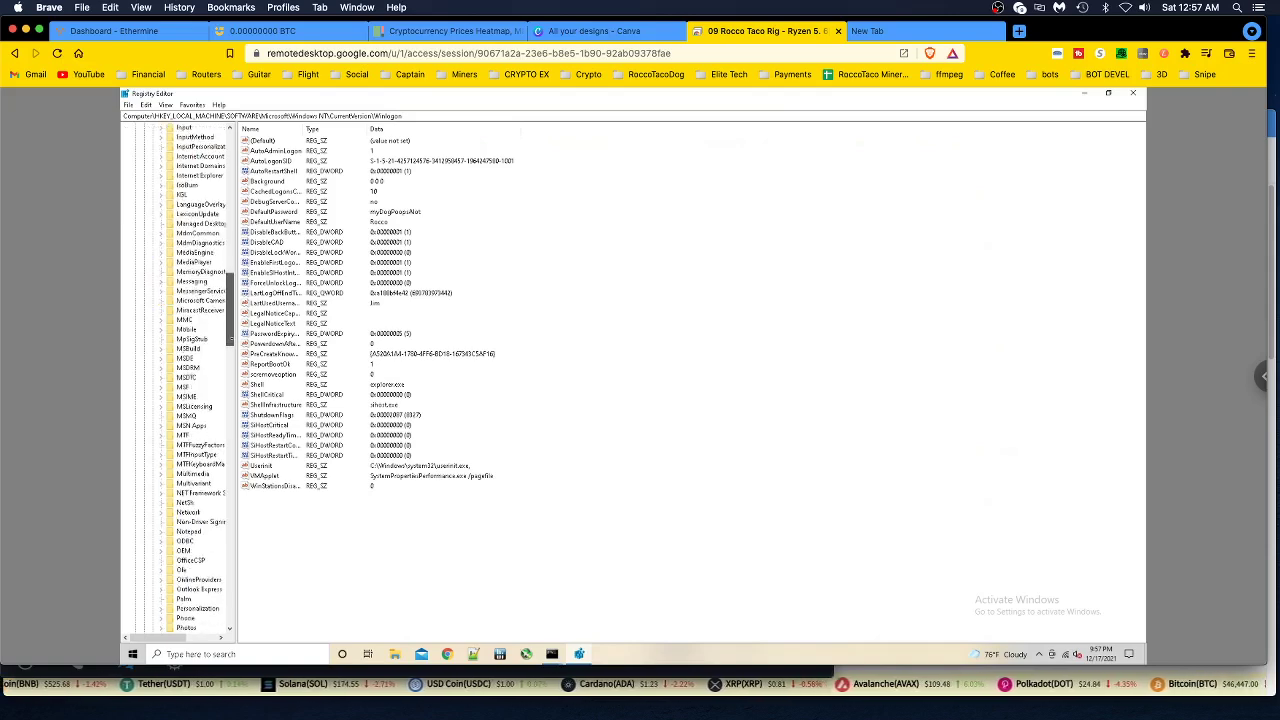
scroll(180, 380, down, 1)
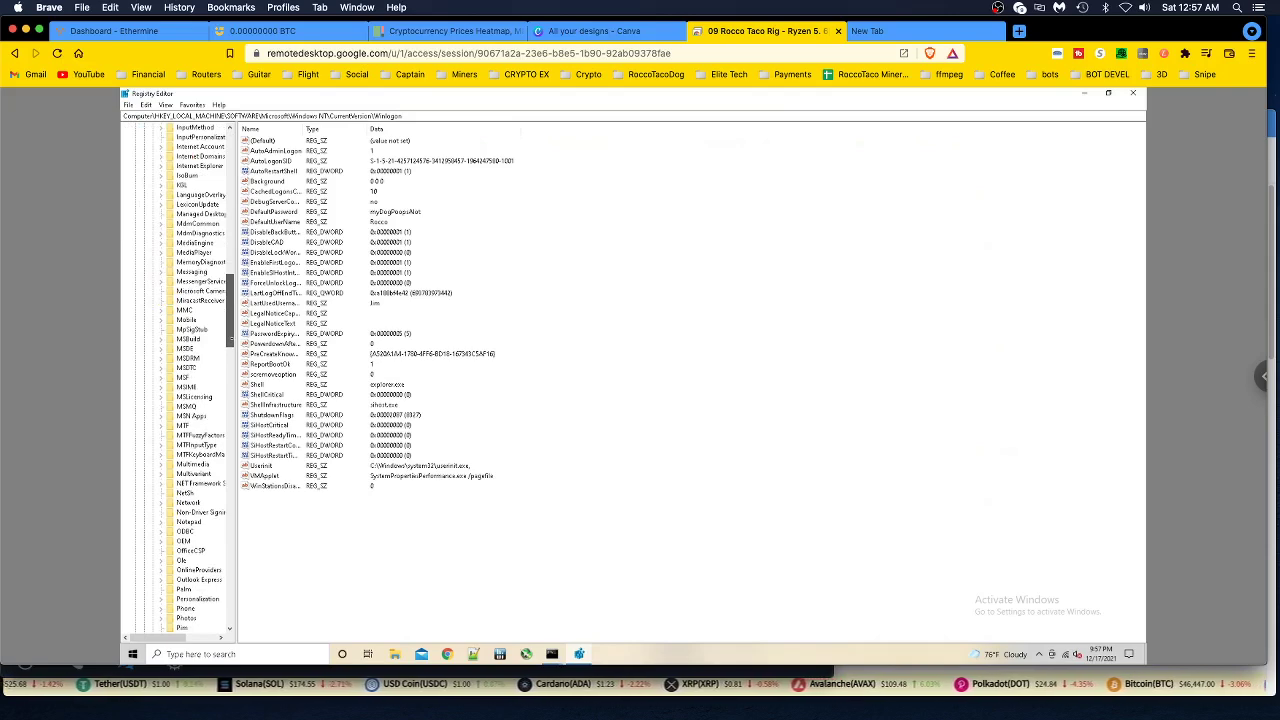
scroll(180, 380, down, 4)
scroll(180, 380, down, 10)
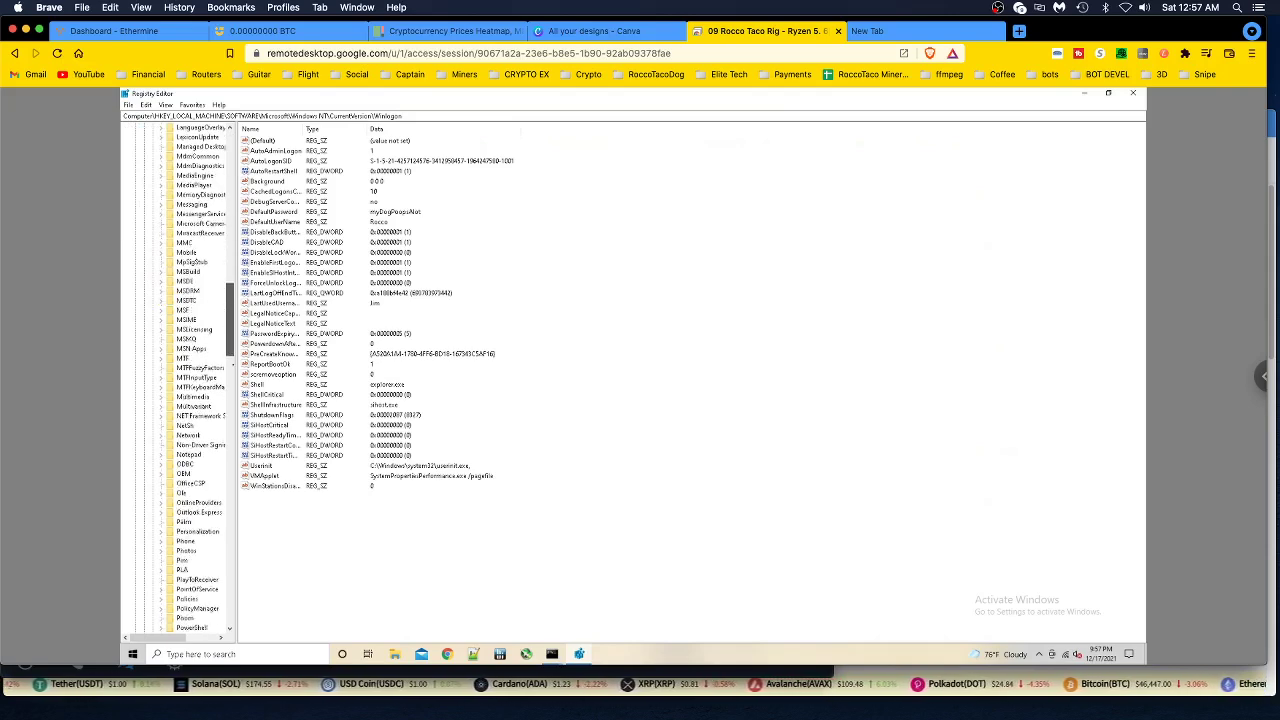
scroll(180, 380, down, 2)
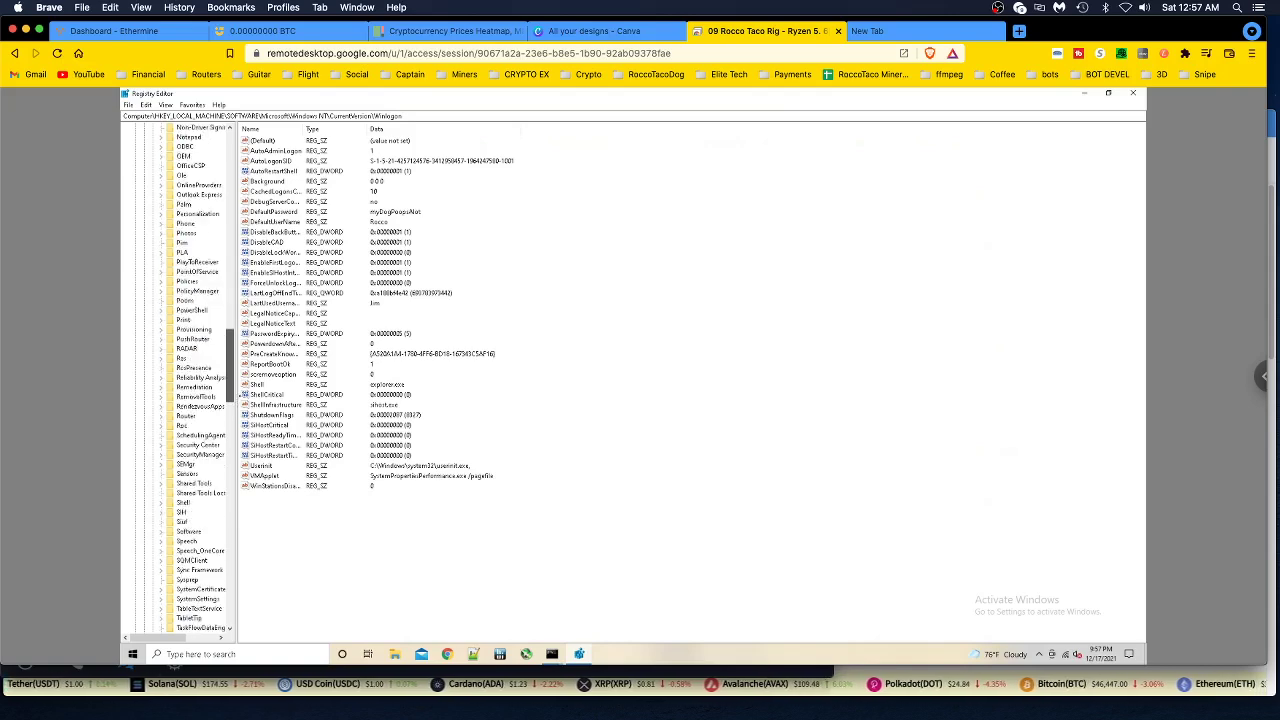
scroll(180, 380, down, 9)
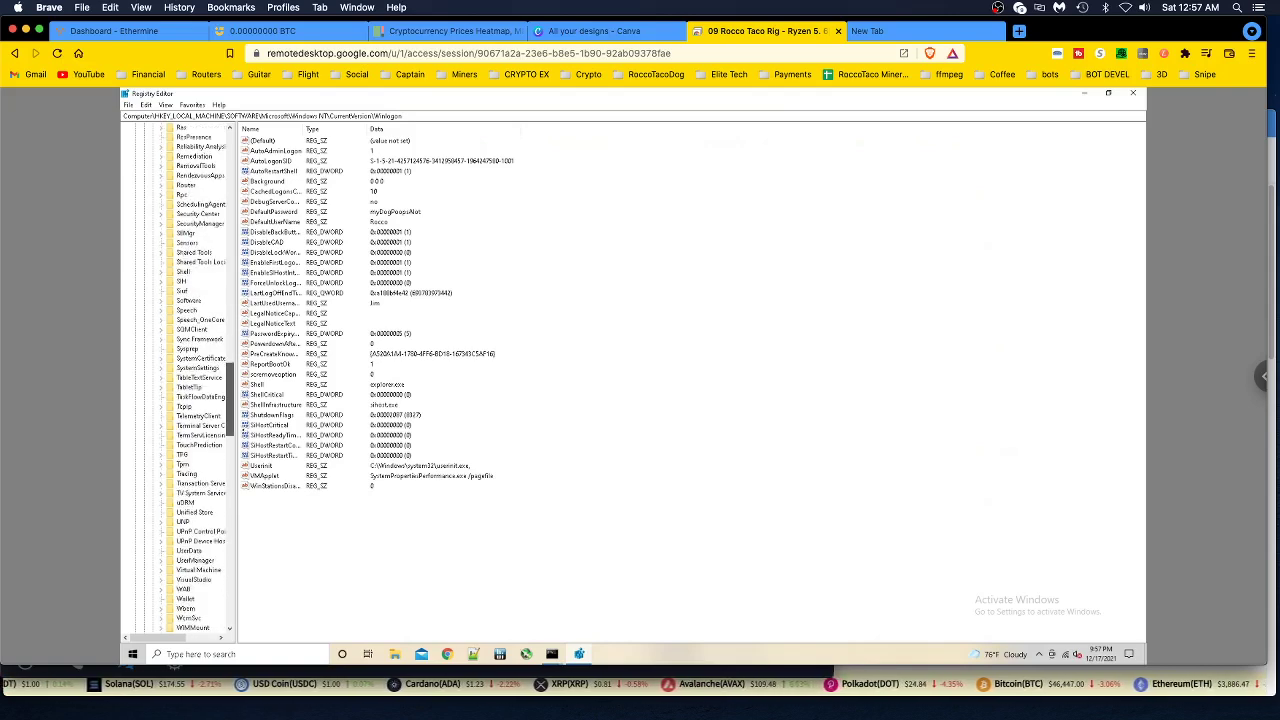
scroll(180, 380, down, 5)
scroll(180, 380, down, 1)
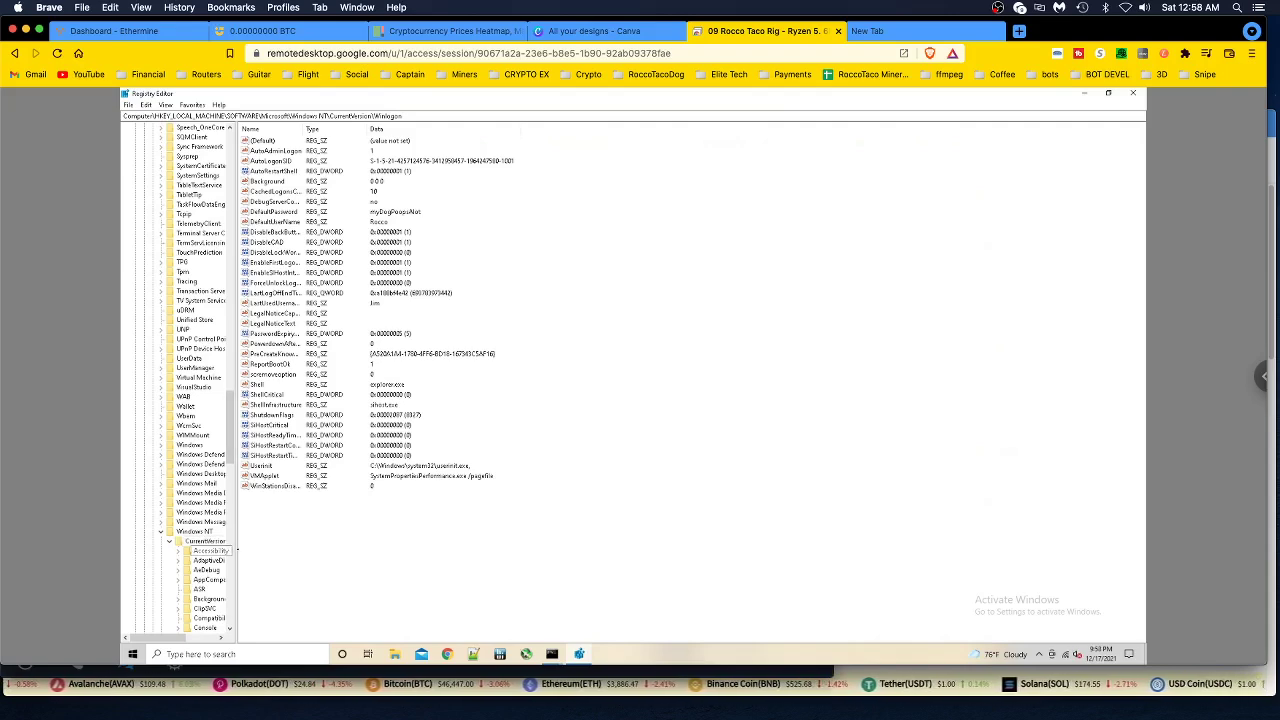
click(205, 540)
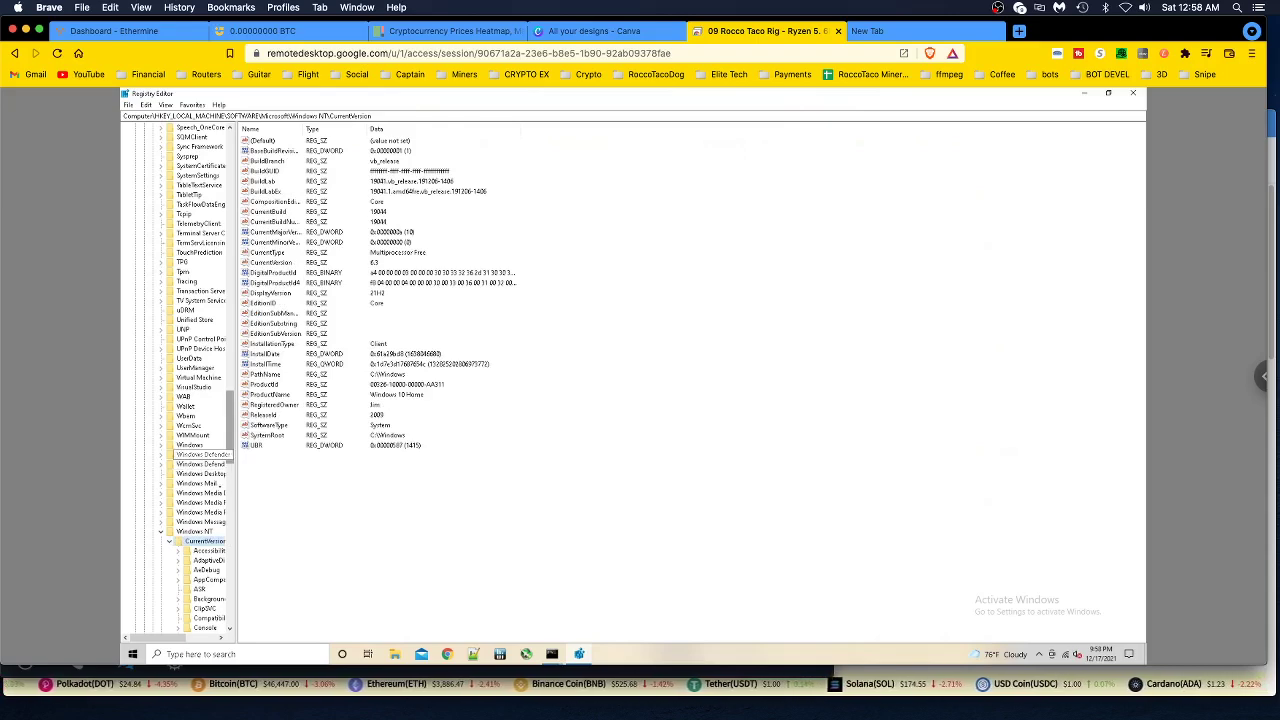
- Select the Winlogon key under Windows NT\CurrentVersion to list its values
scroll(205, 458, down, 14)
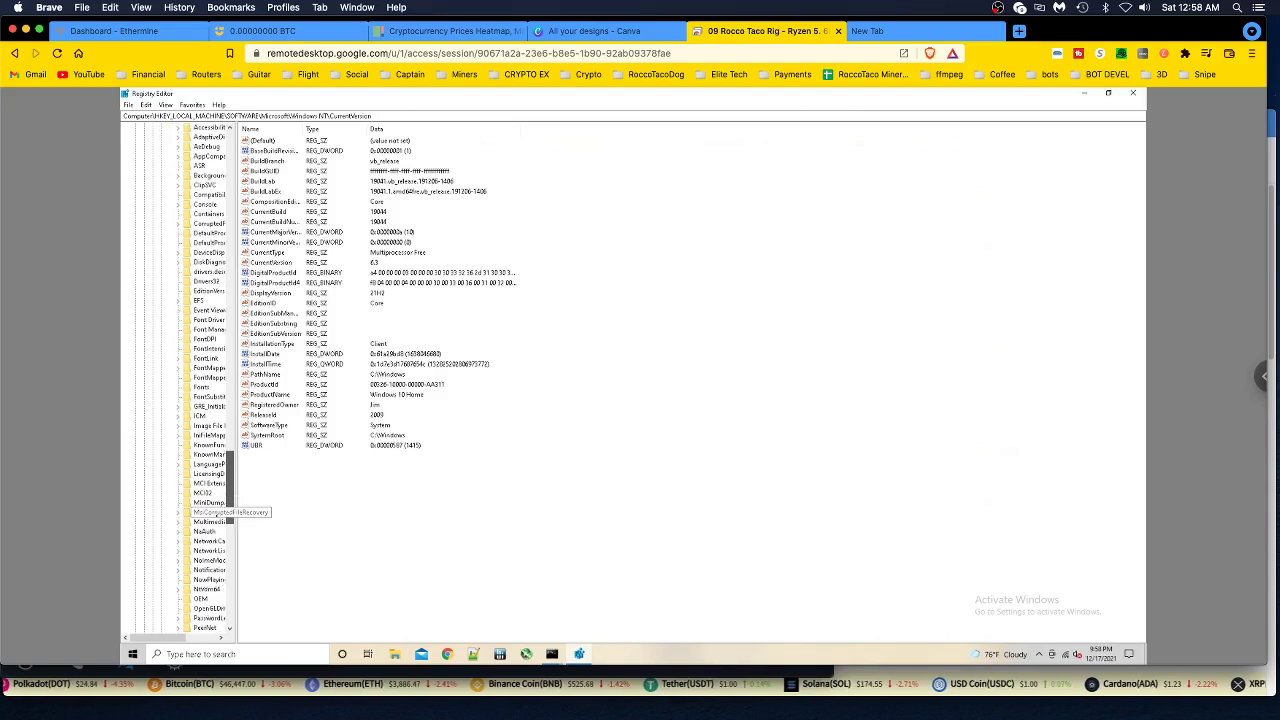
scroll(212, 512, down, 4)
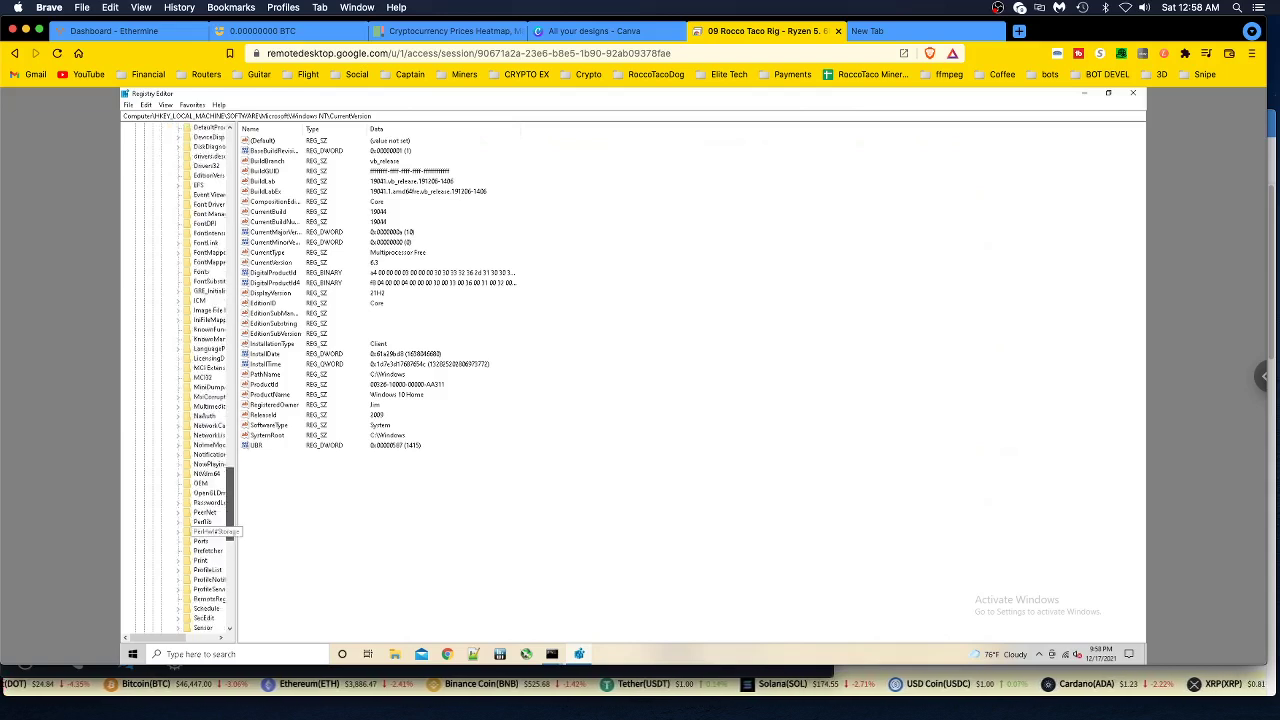
scroll(212, 531, down, 3)
scroll(215, 563, down, 7)
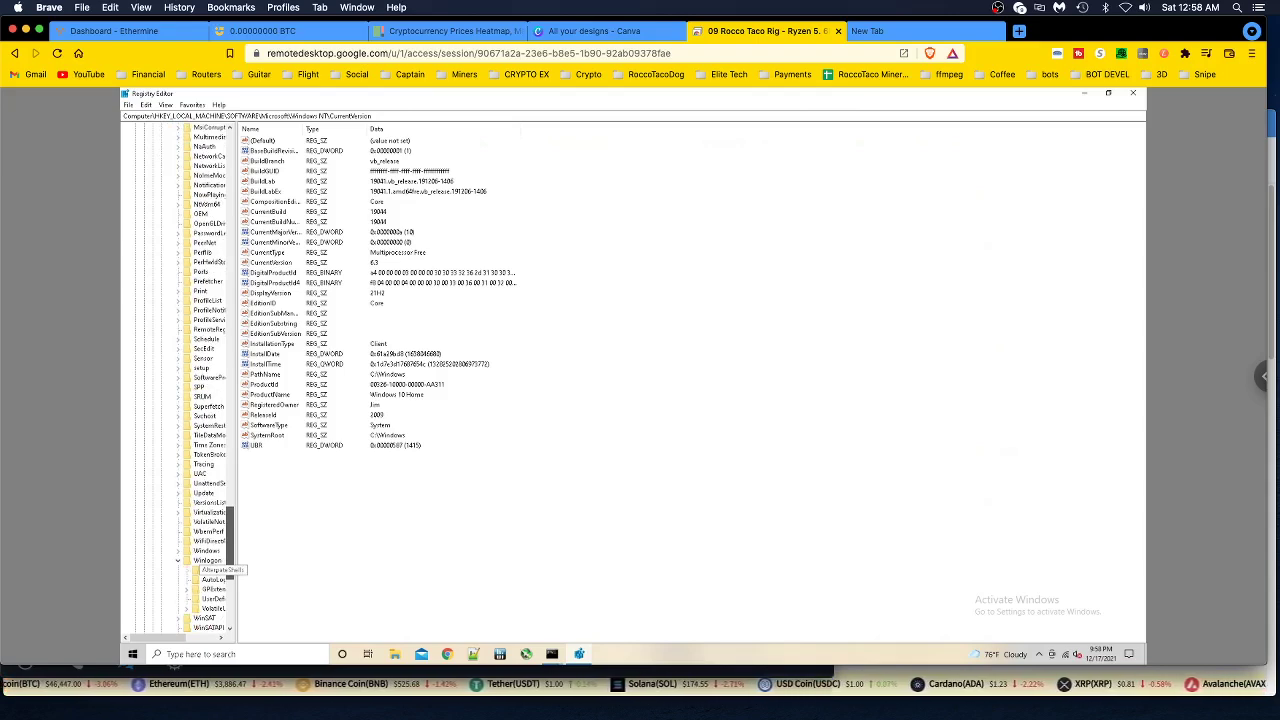
scroll(215, 563, down, 1)
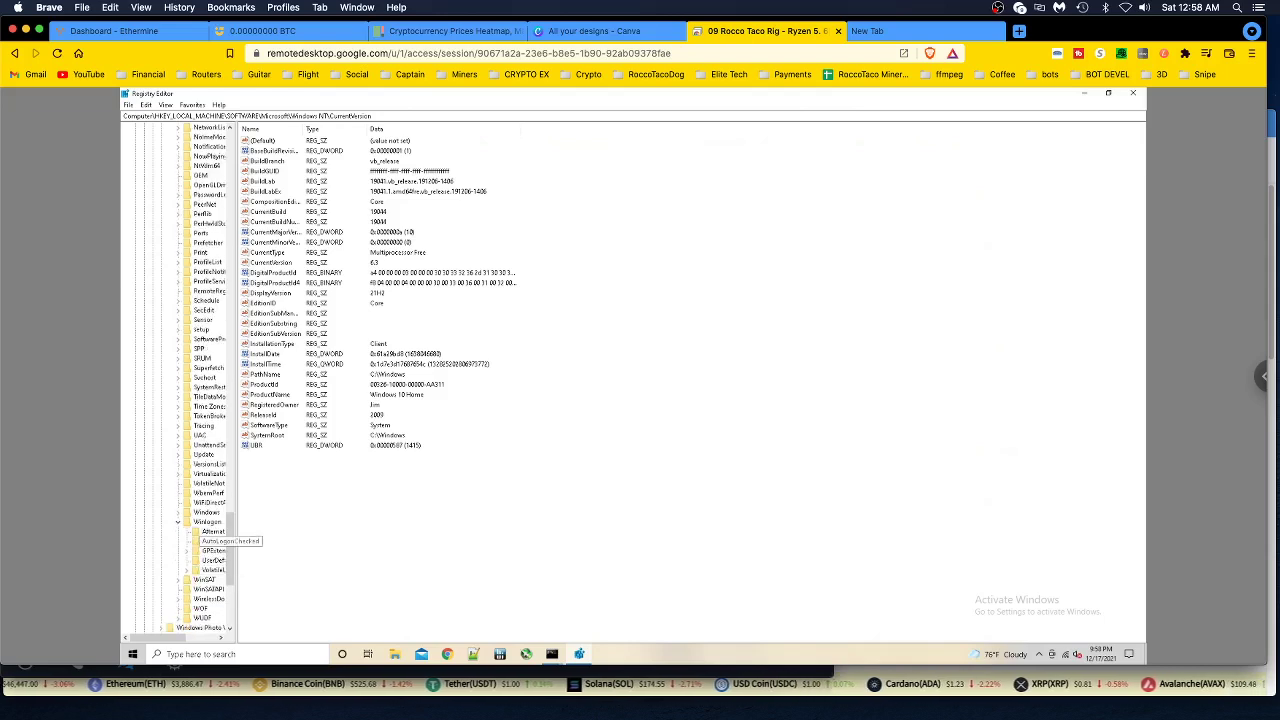
click(207, 522)
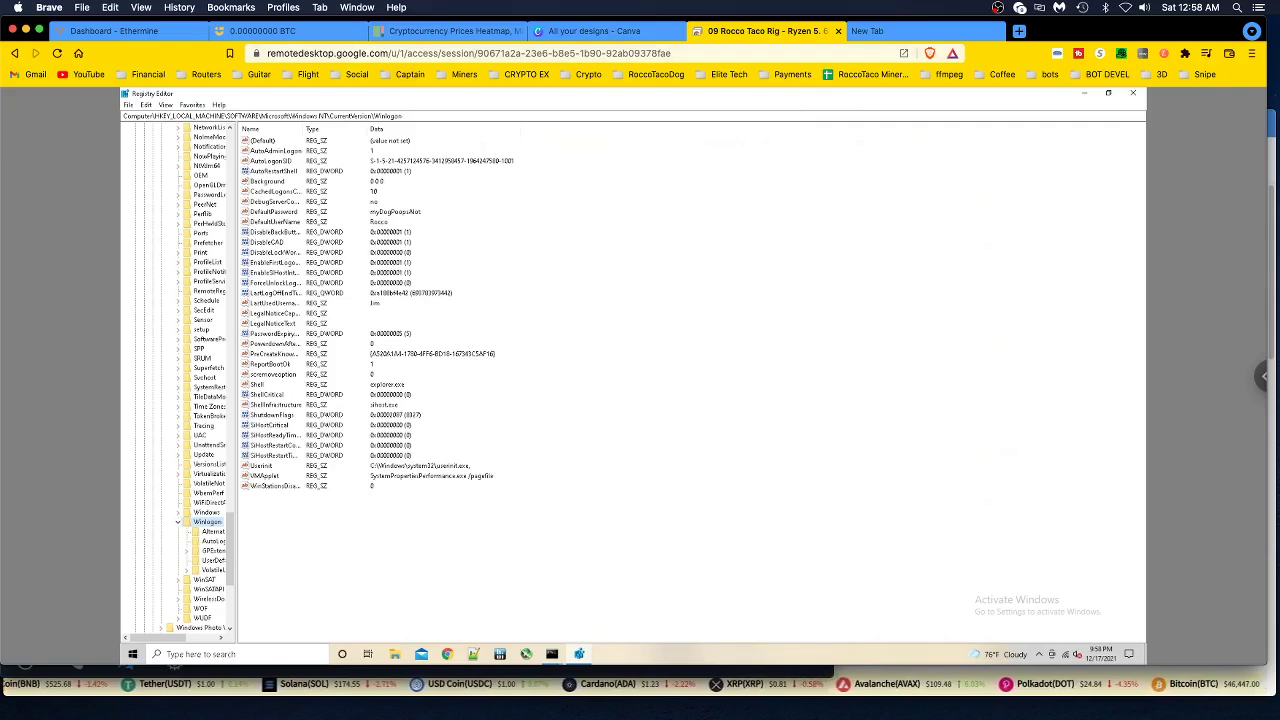
- Highlight the Winlogon key's path in the address bar to review its full location
click(170, 116)
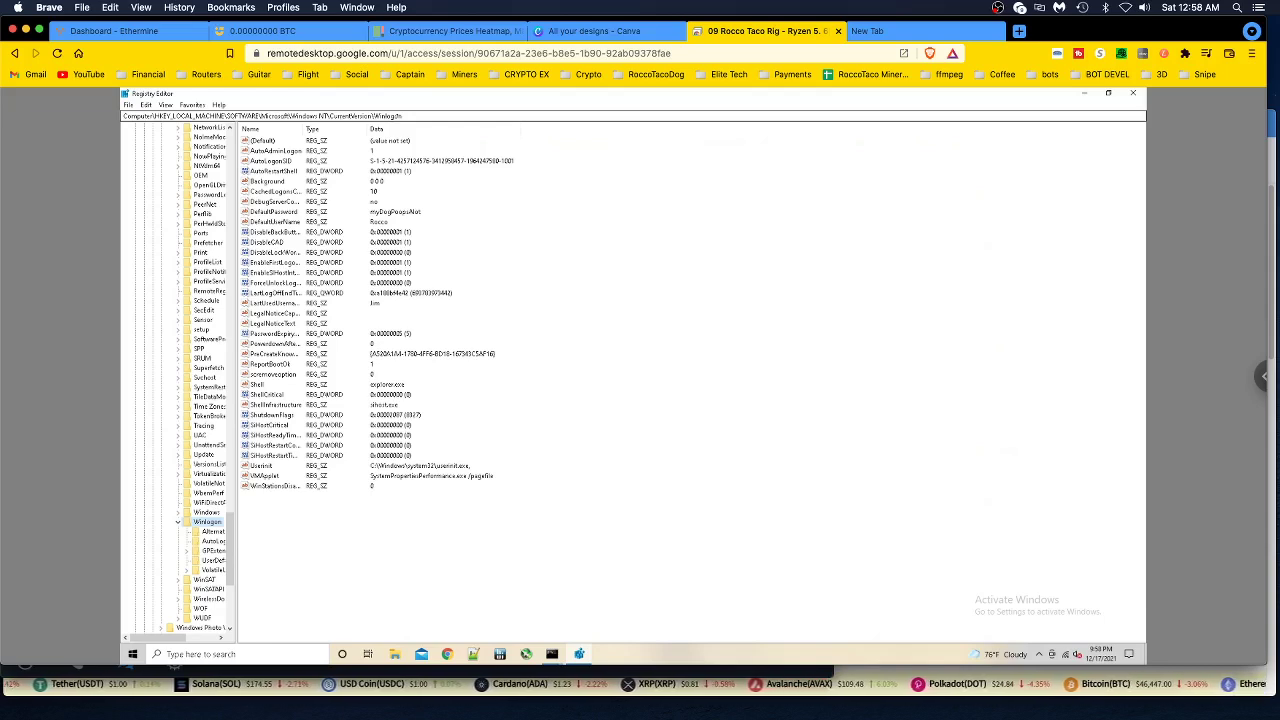
key(ctrl+shift+Left)
key(End)
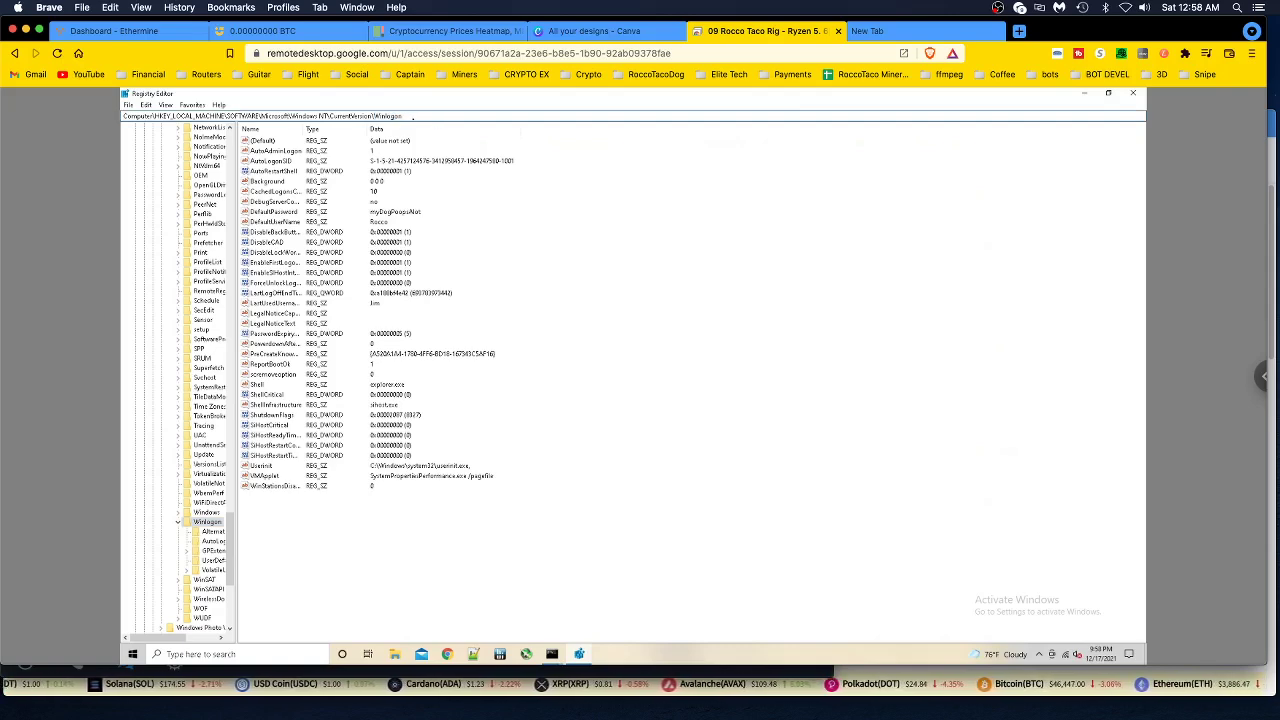
key(ctrl+shift+Left)
drag(372, 116, 158, 116)
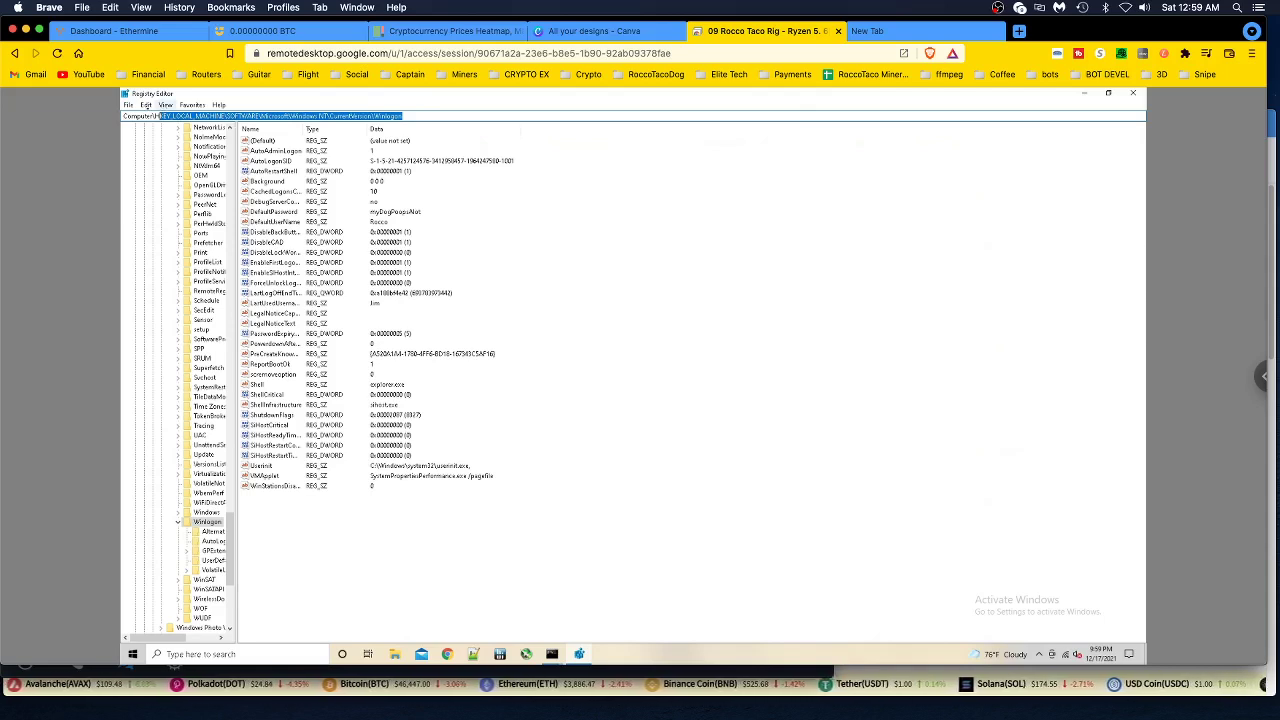
- Add a new string value to the Winlogon key
click(128, 105)
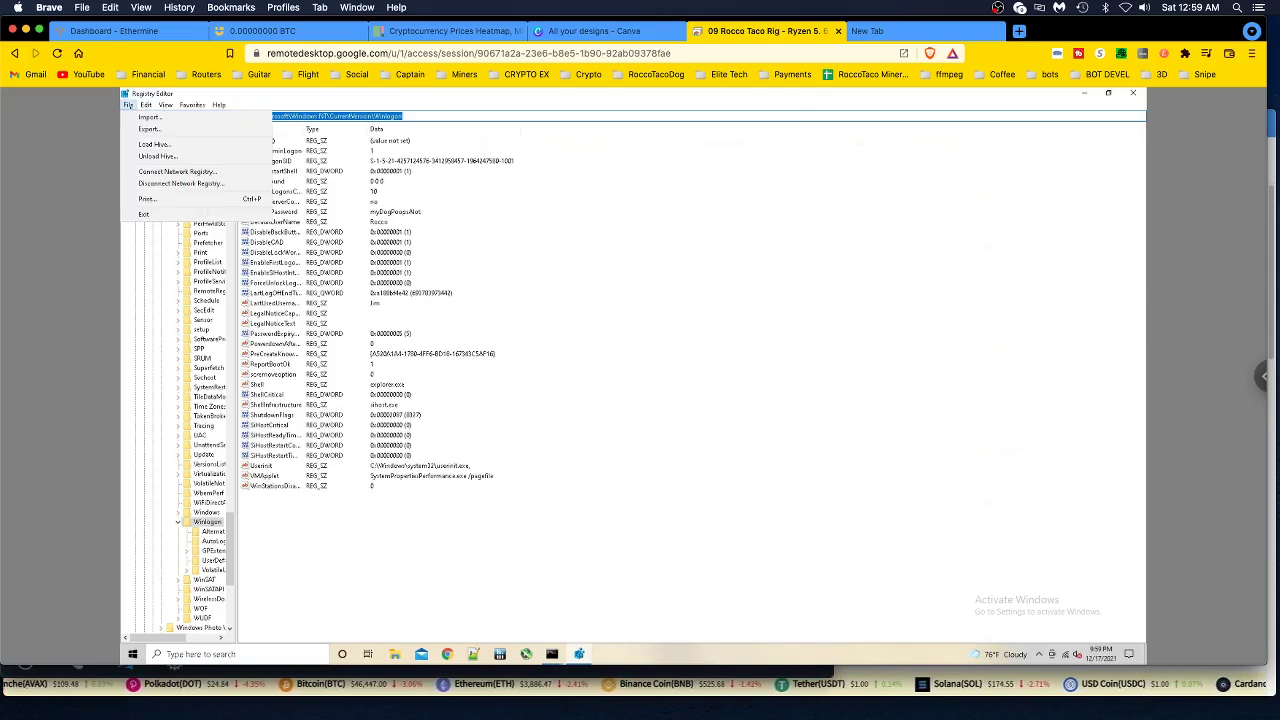
key(Escape)
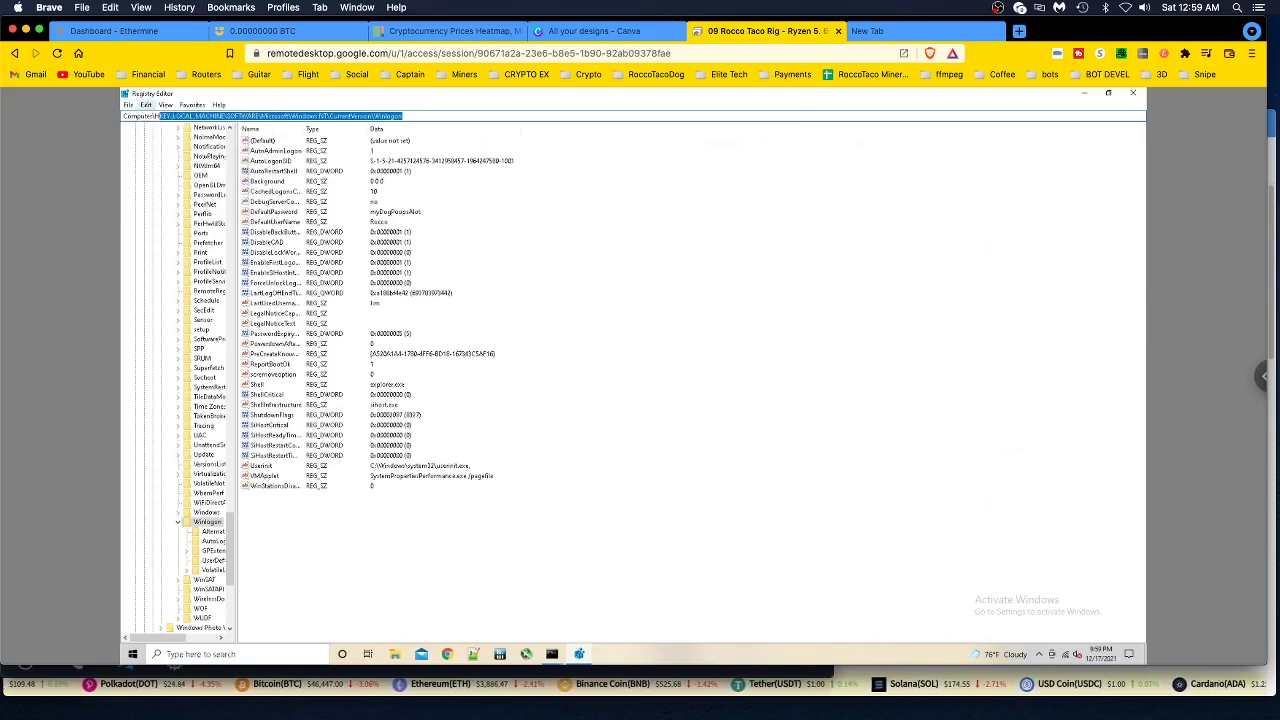
click(146, 105)
mouse_move(162, 117)
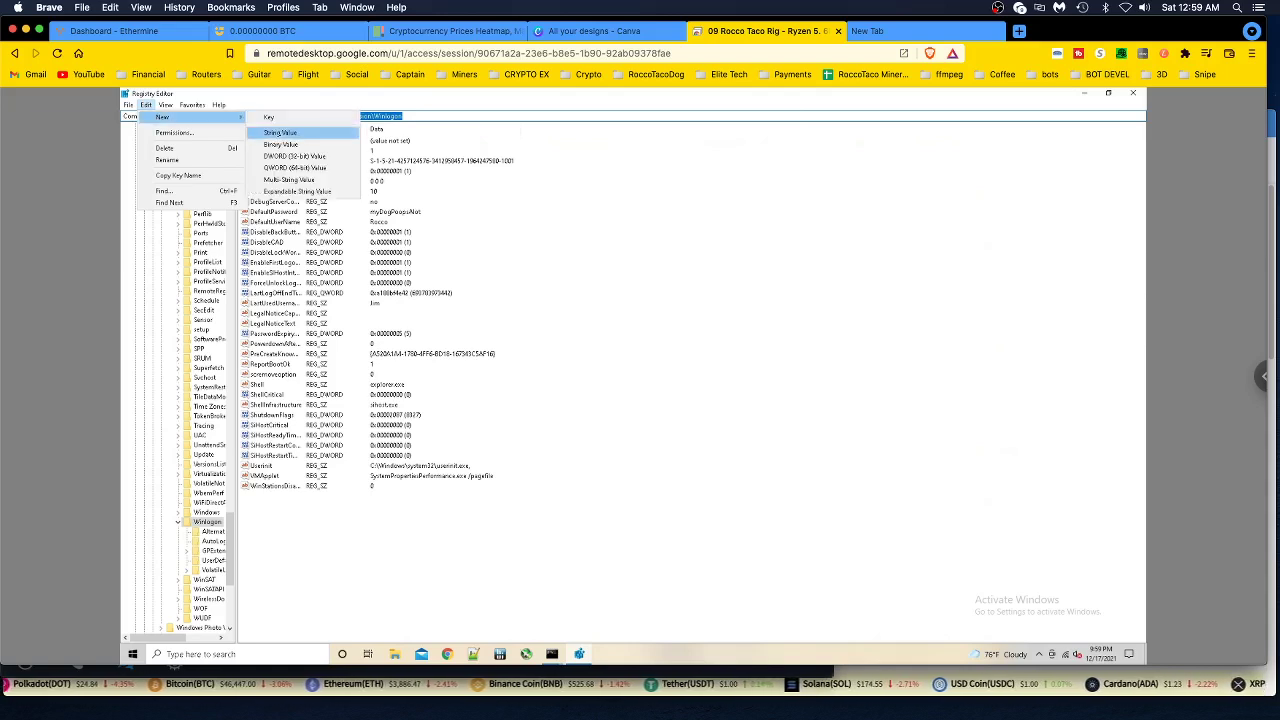
click(280, 132)
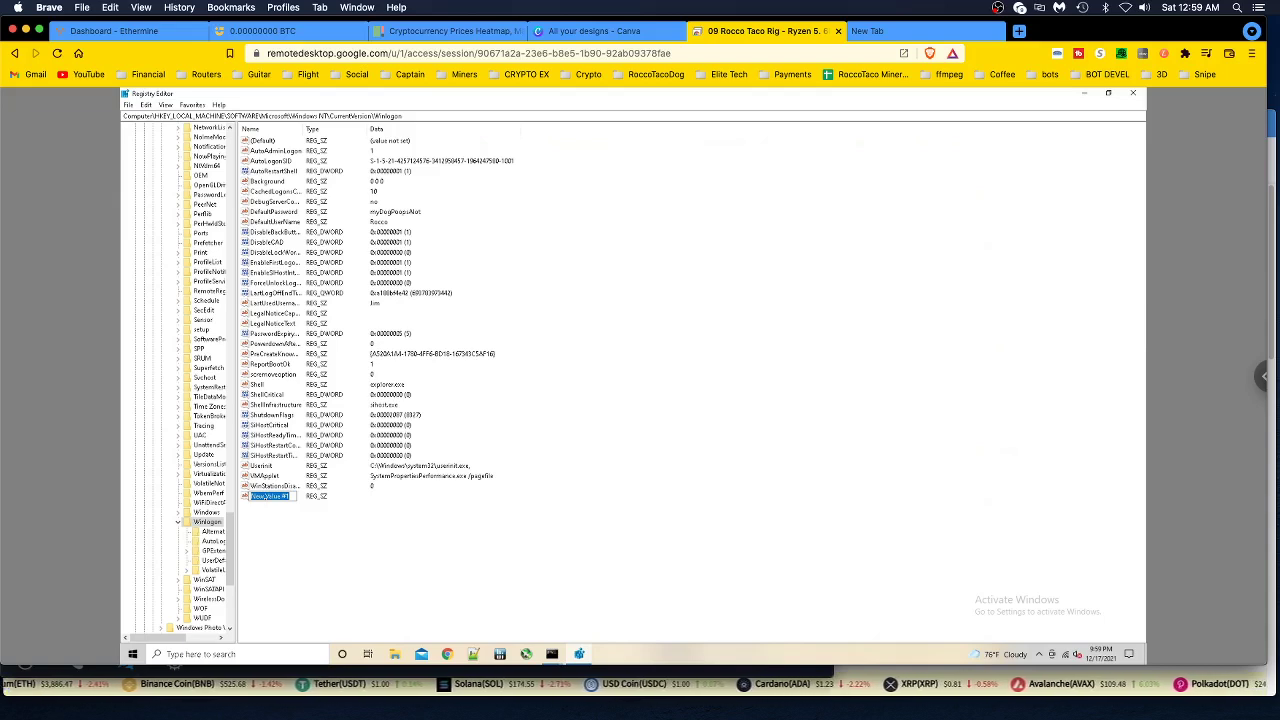
- Try to name the new string value AutoAdminLogon, clearing the name and cancelling the rename
text(Auto)
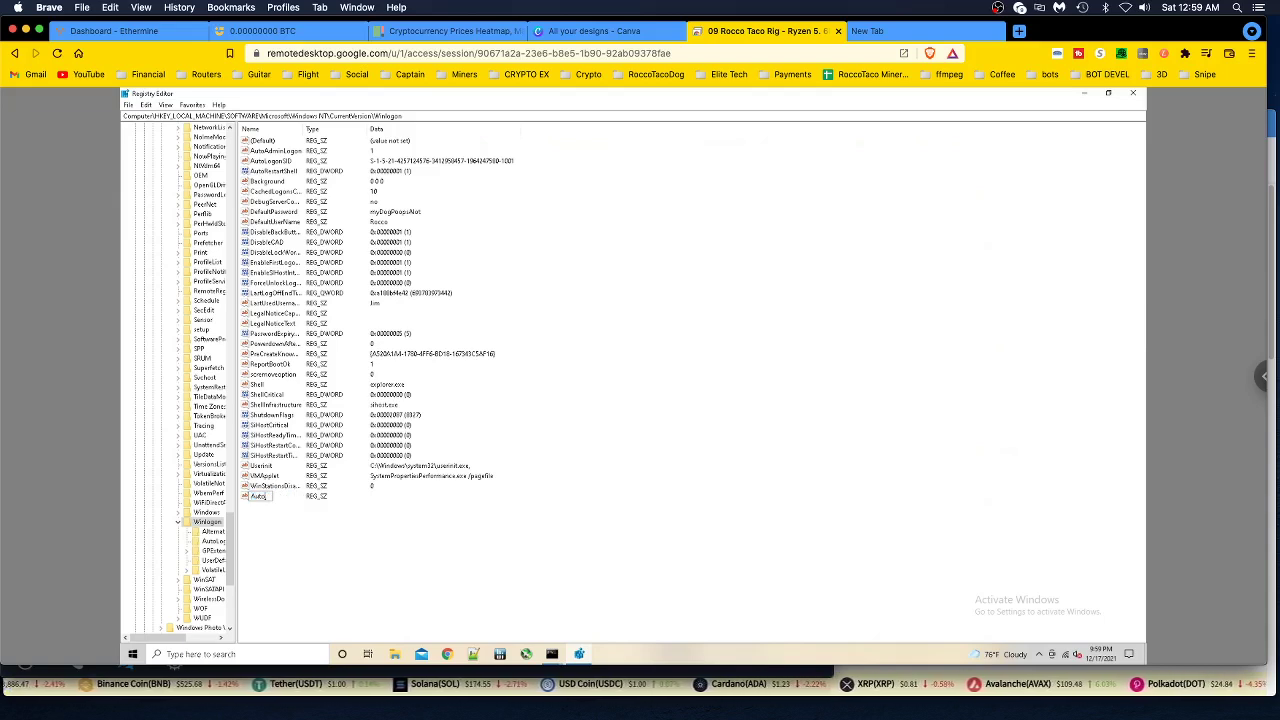
text(AdminLogo)
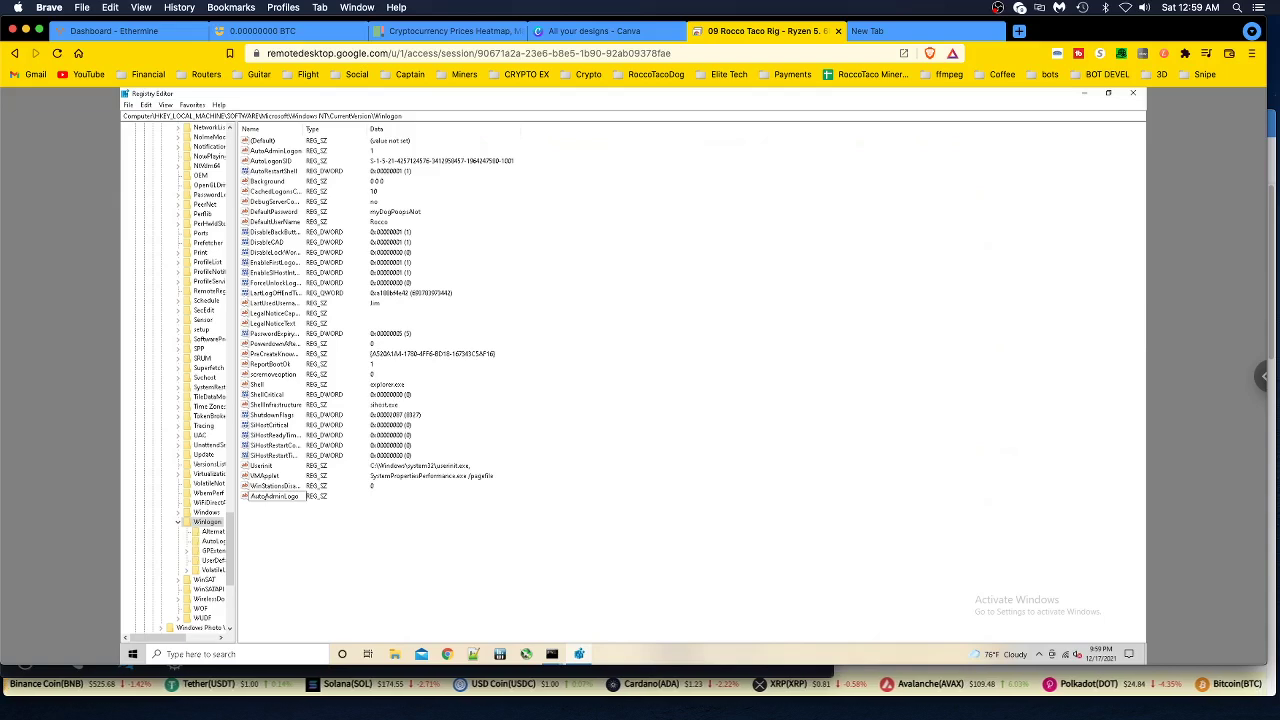
text(n)
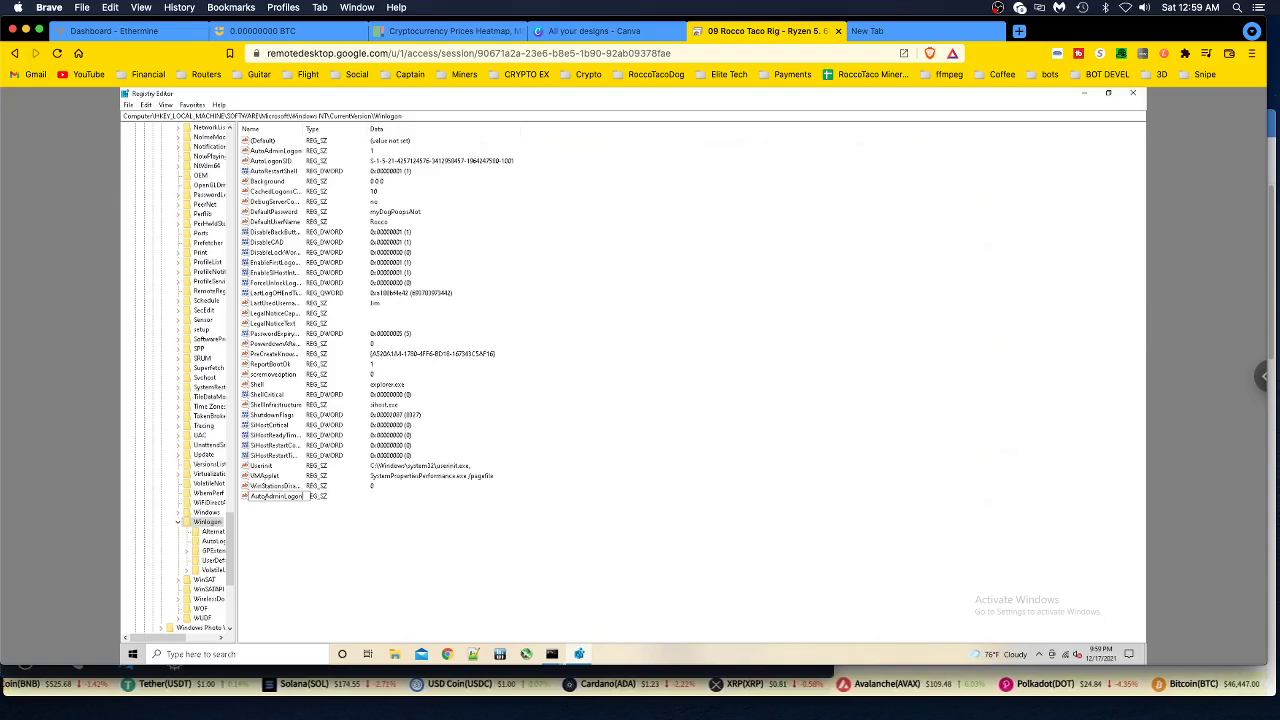
key(BackSpace)
key(BackSpace)
key(BackSpace)
key(BackSpace)
key(BackSpace)
key(BackSpace)
key(BackSpace)
key(BackSpace)
key(BackSpace)
key(BackSpace)
key(BackSpace)
key(BackSpace)
key(BackSpace)
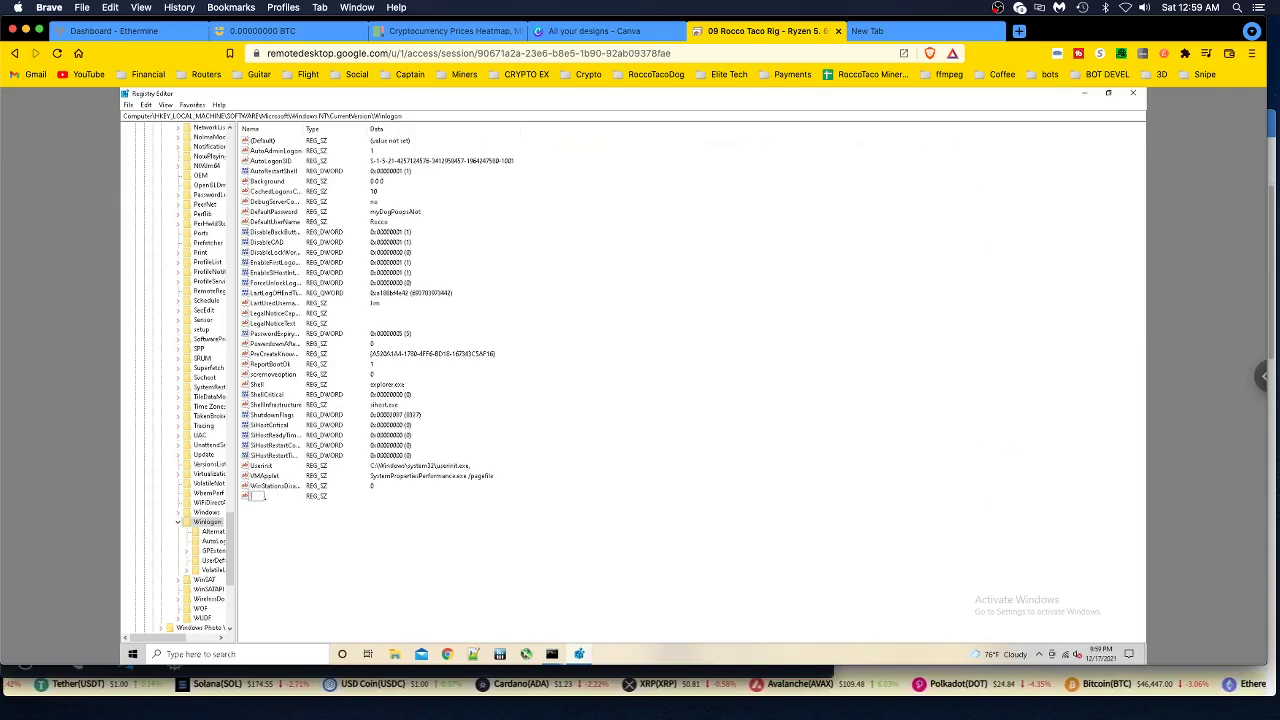
key(Escape)
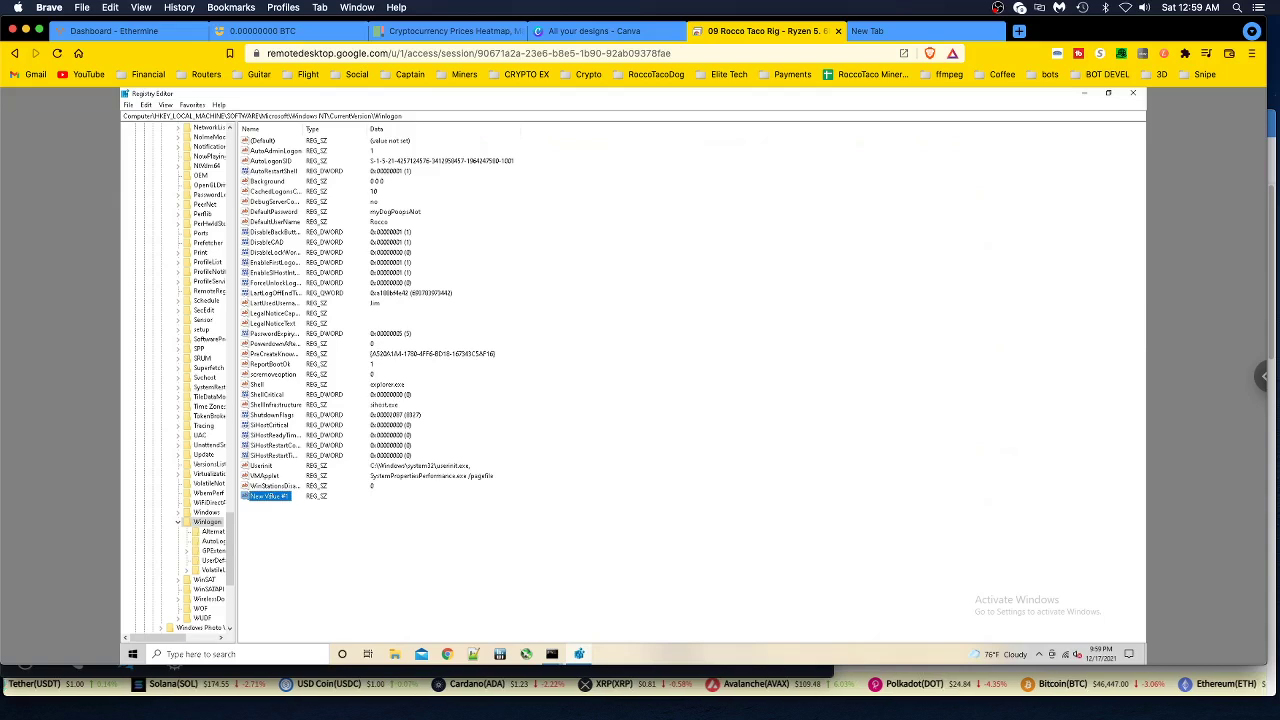
- Delete the newly added, unnamed string value from the Winlogon key and confirm the deletion
right_click(270, 495)
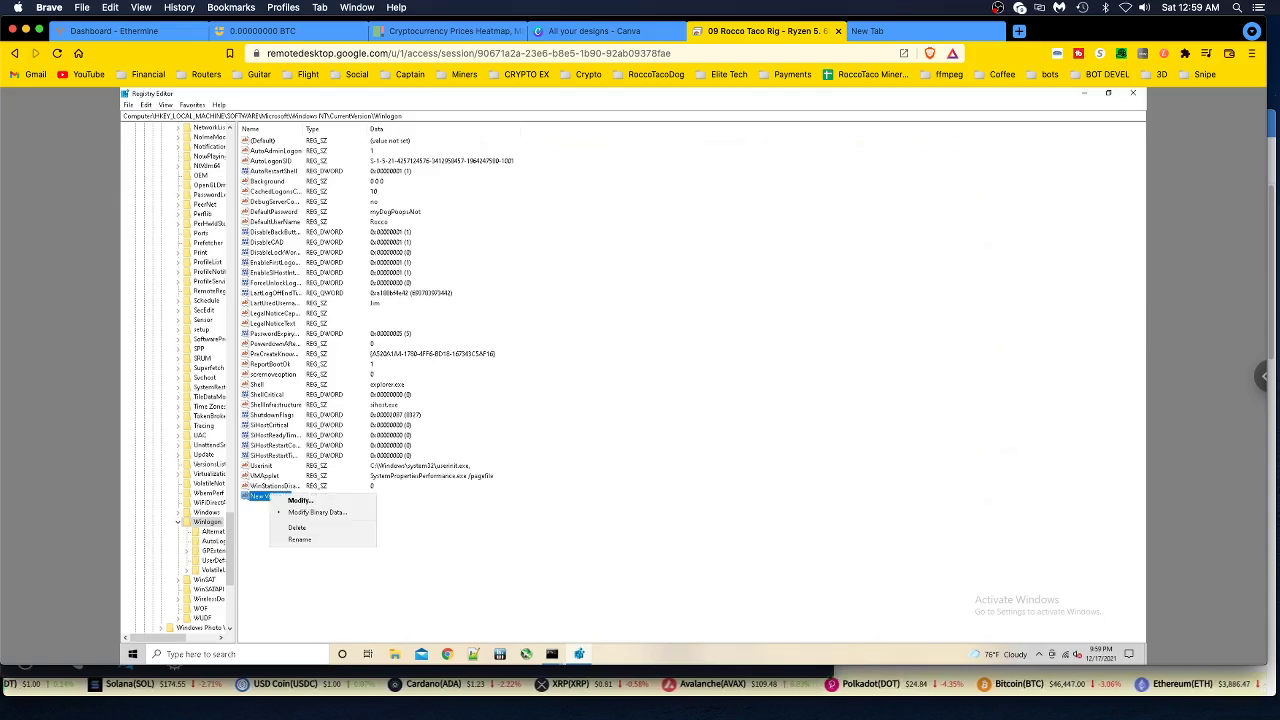
click(297, 527)
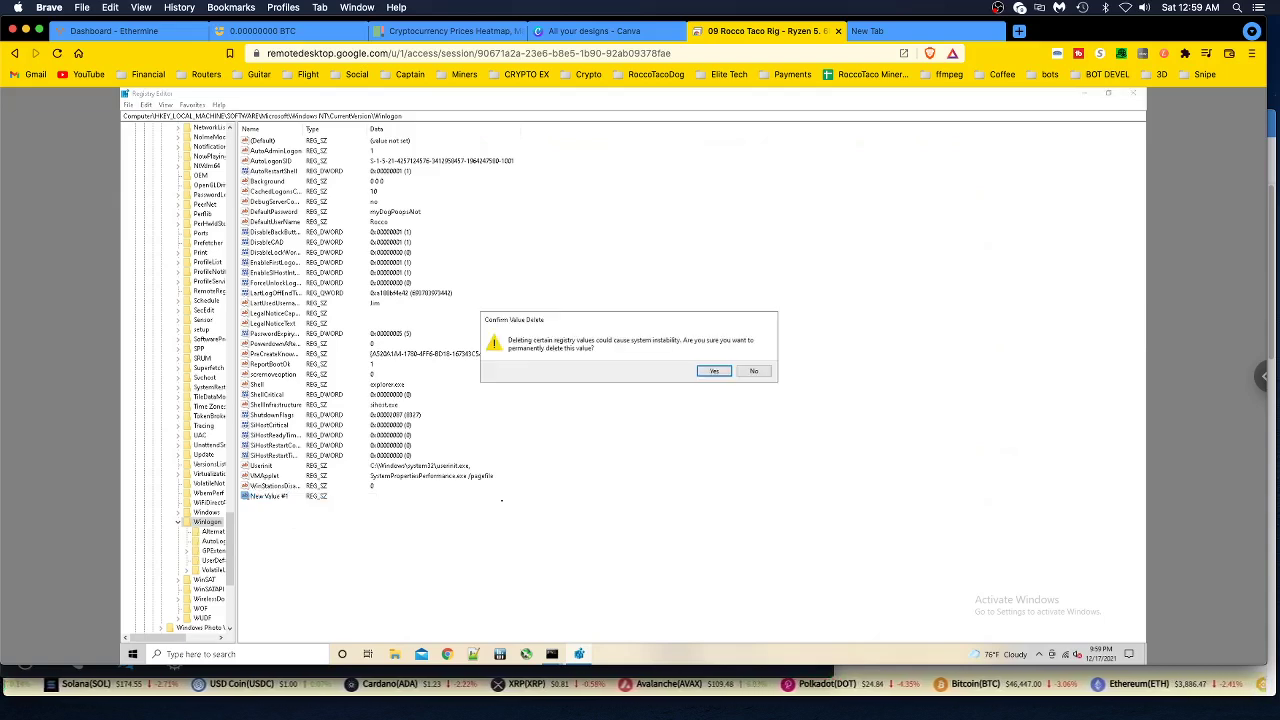
click(720, 372)
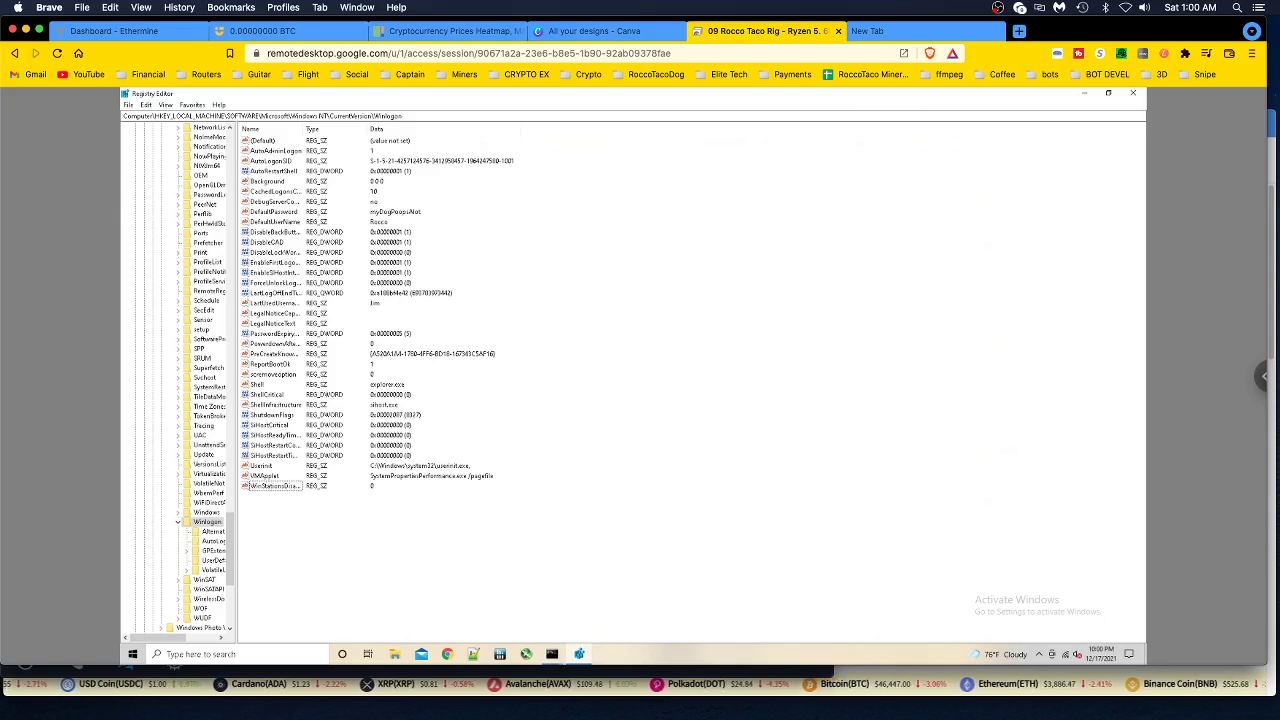
- Open the AutoAdminLogon value to review its data and accept it as it stands
click(275, 150)
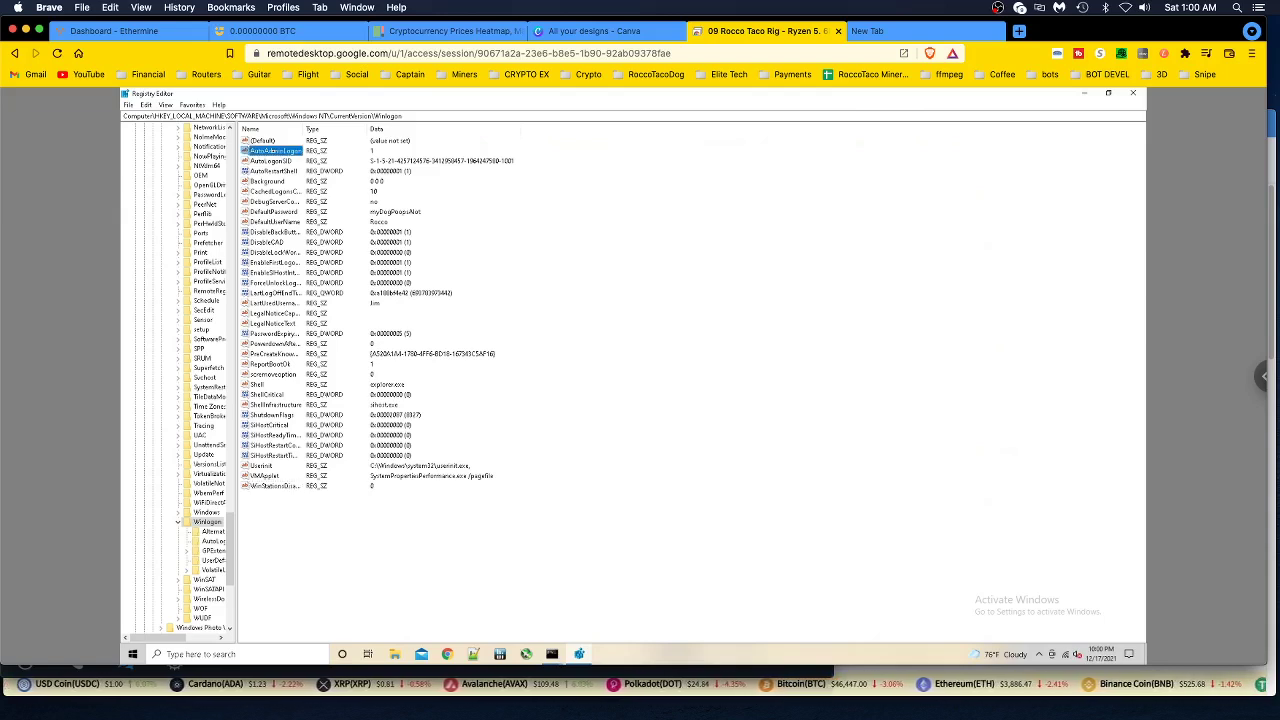
double_click(275, 150)
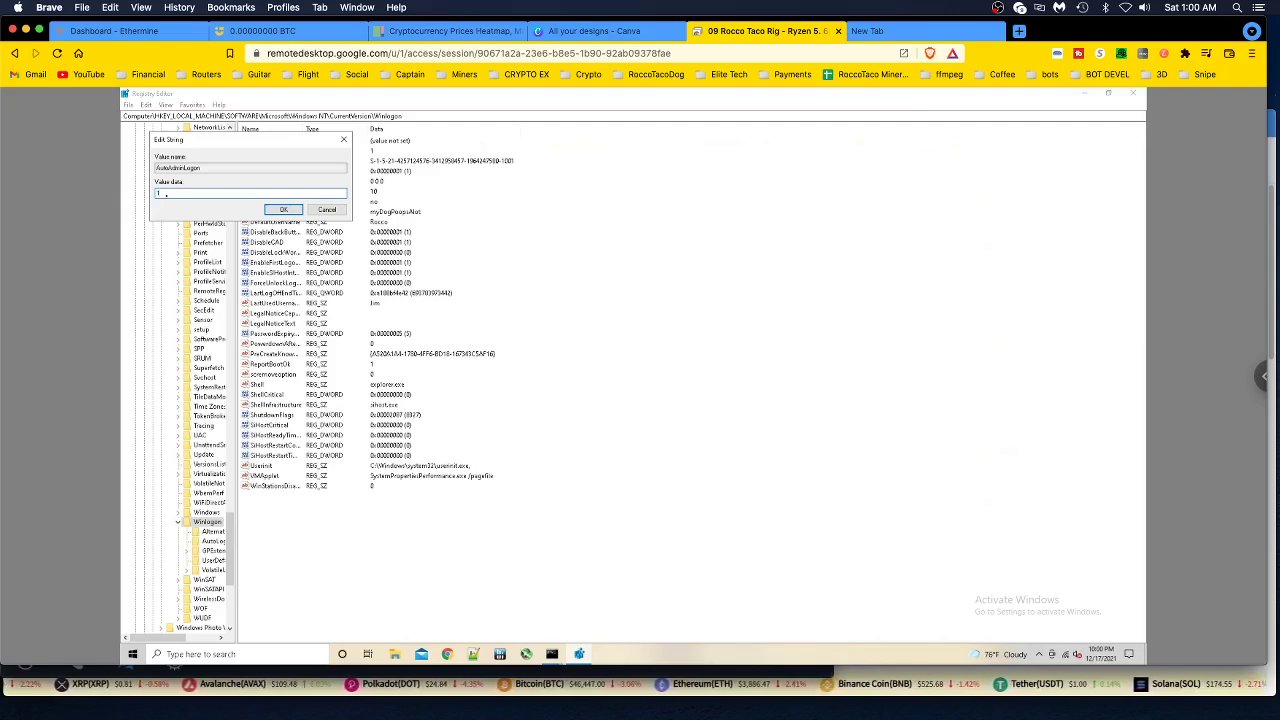
key(Return)
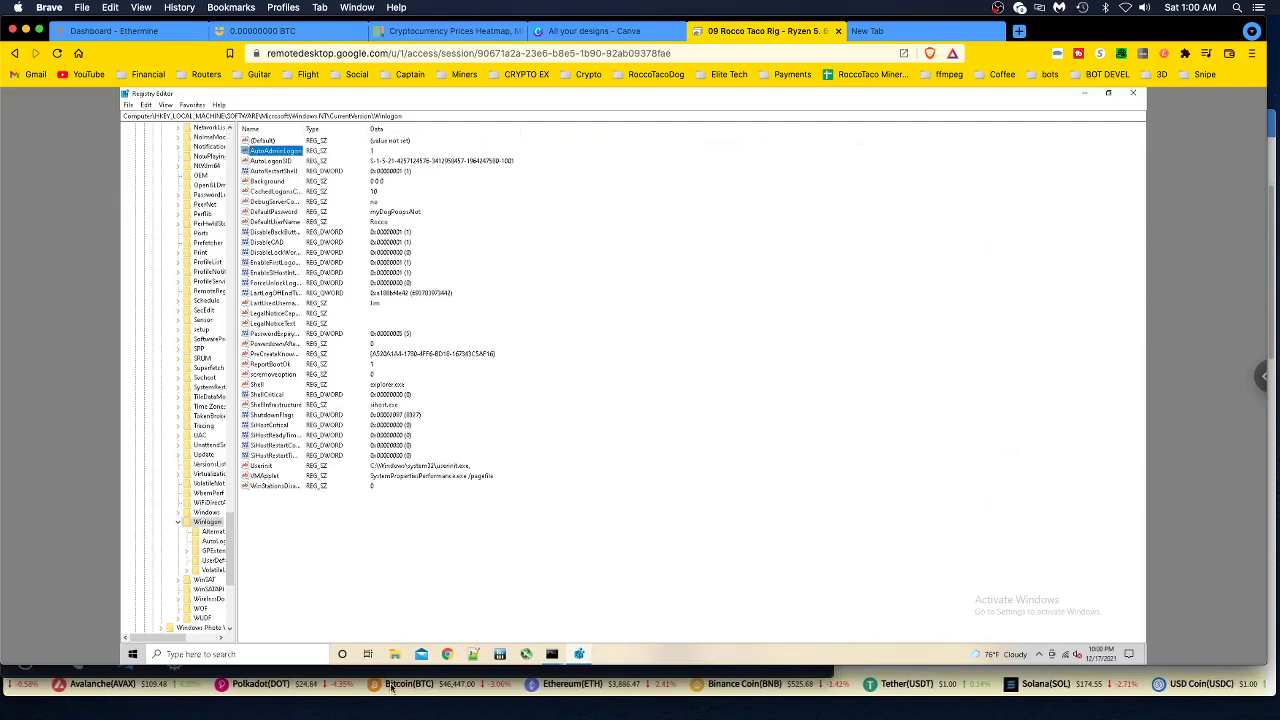
- Add a new string value to the Winlogon key and enter DefaultUserName as its name
right_click(307, 530)
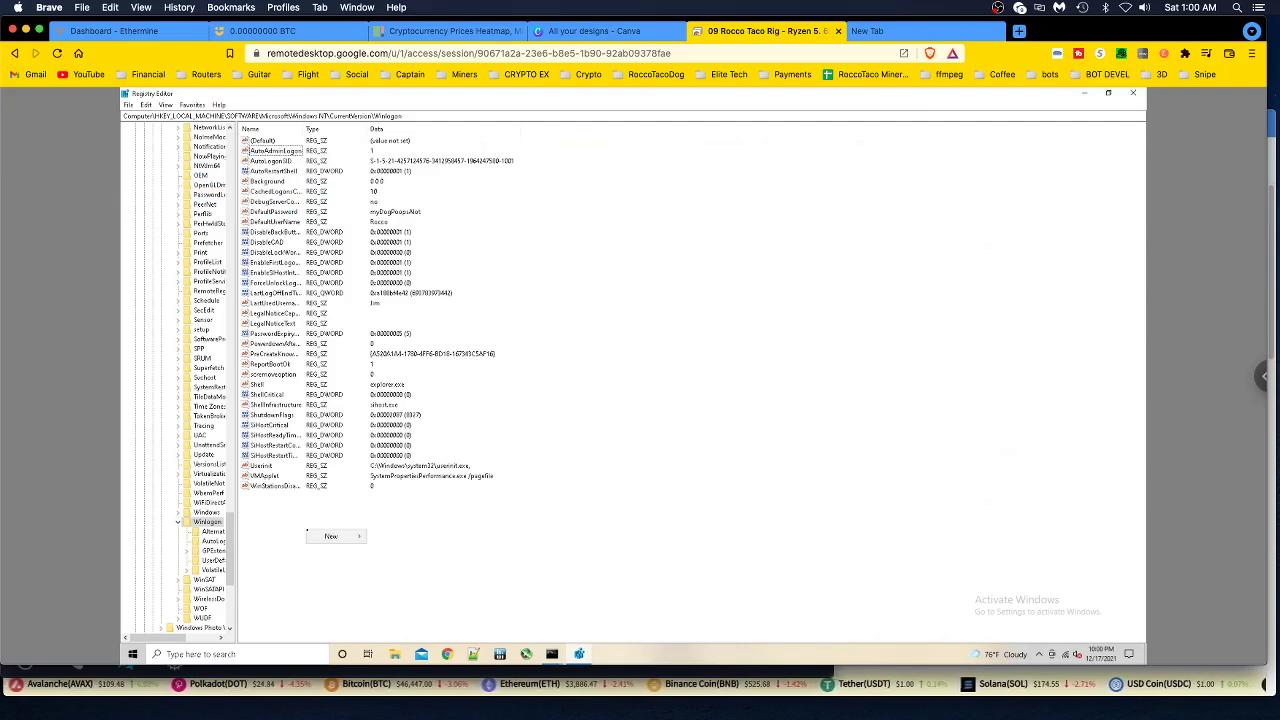
mouse_move(333, 536)
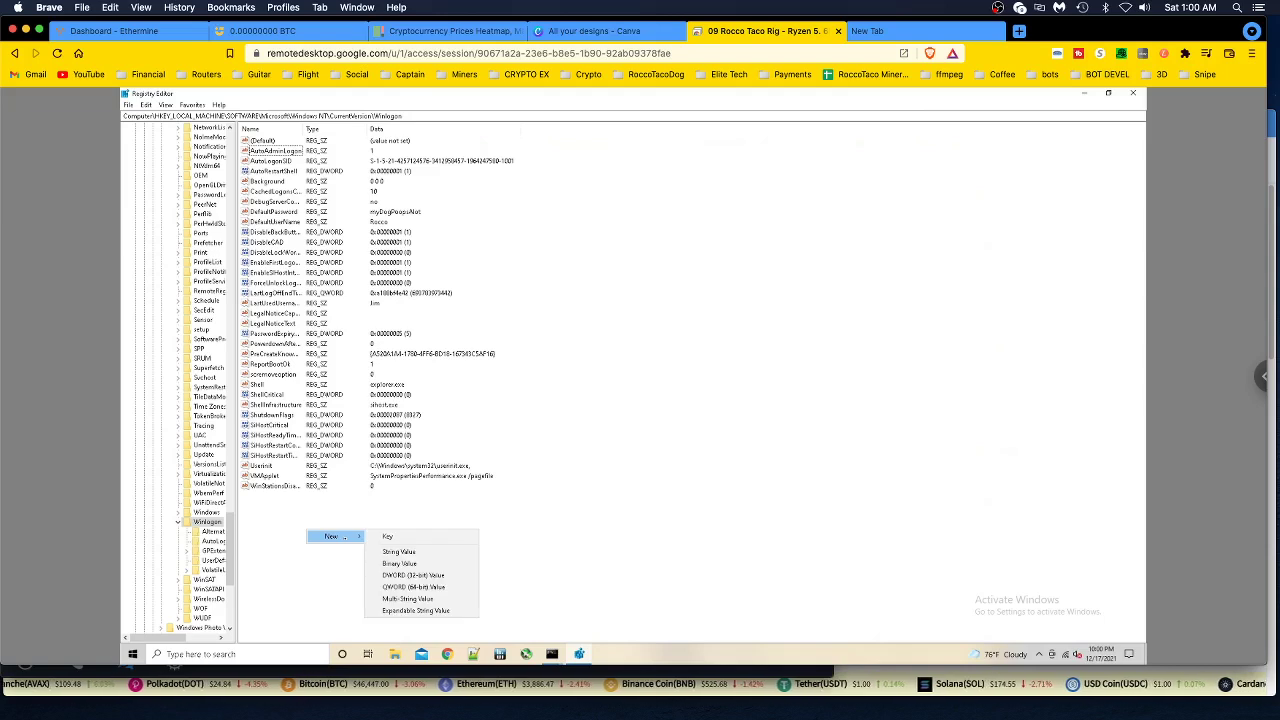
click(402, 551)
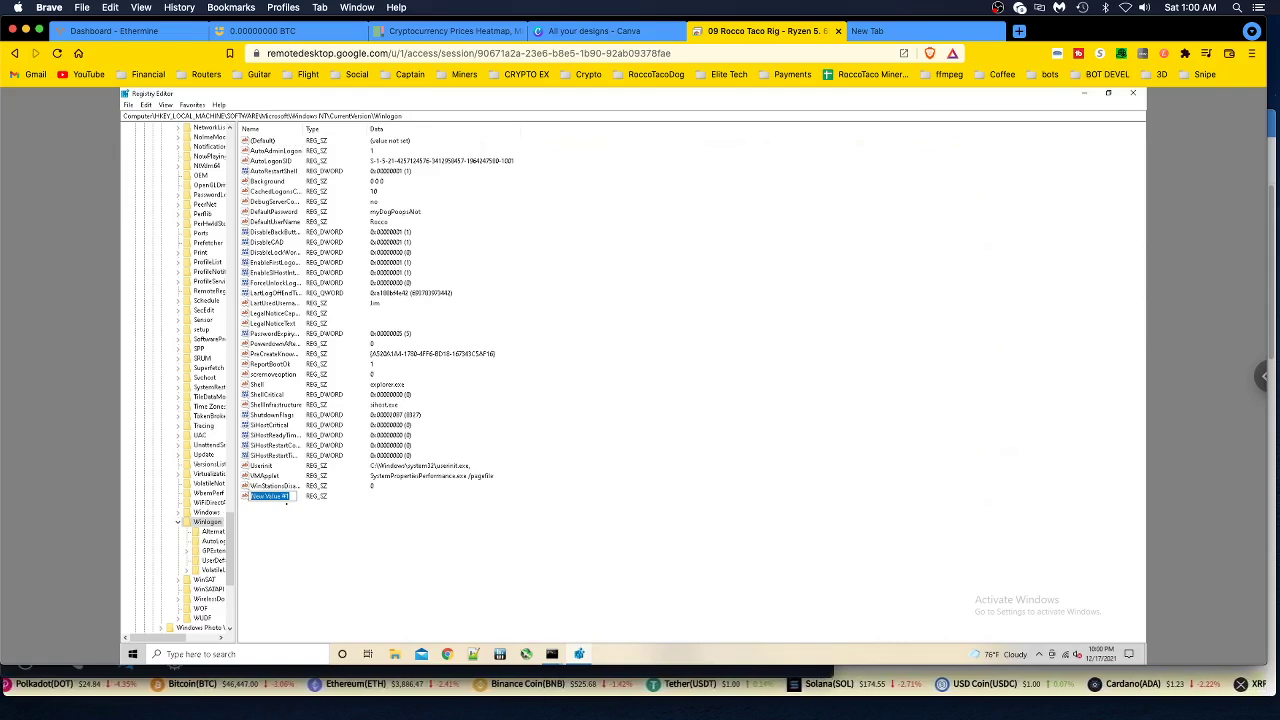
text(DefaultU)
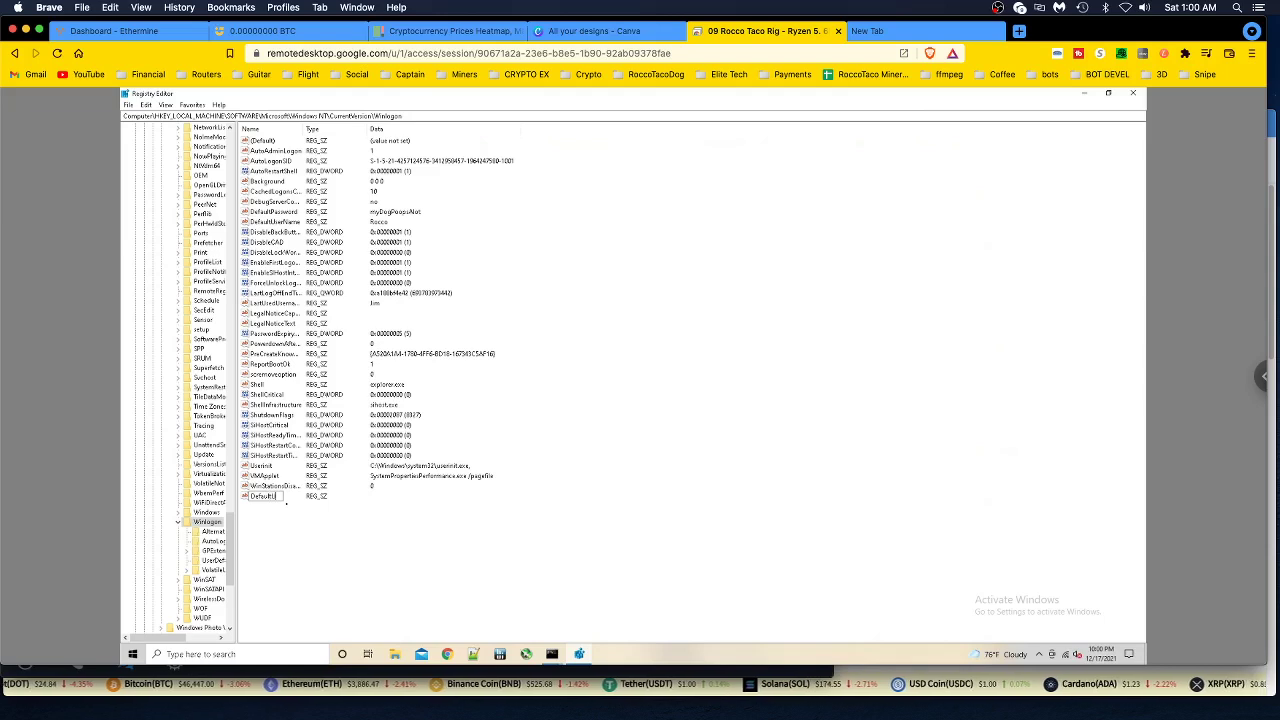
text(serName)
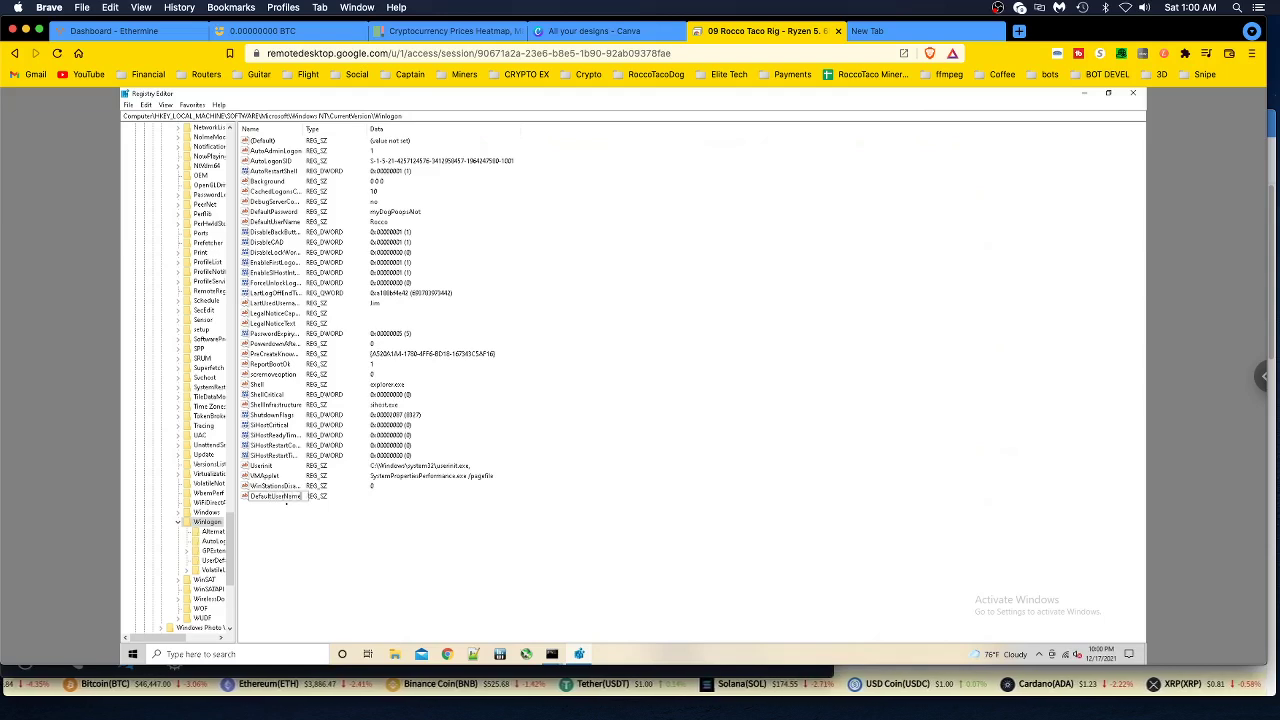
- Cut the new DefaultUserName entry's name back to Defa and delete that value from the Winlogon key
key(BackSpace)
key(BackSpace)
key(BackSpace)
key(BackSpace)
key(BackSpace)
key(BackSpace)
key(BackSpace)
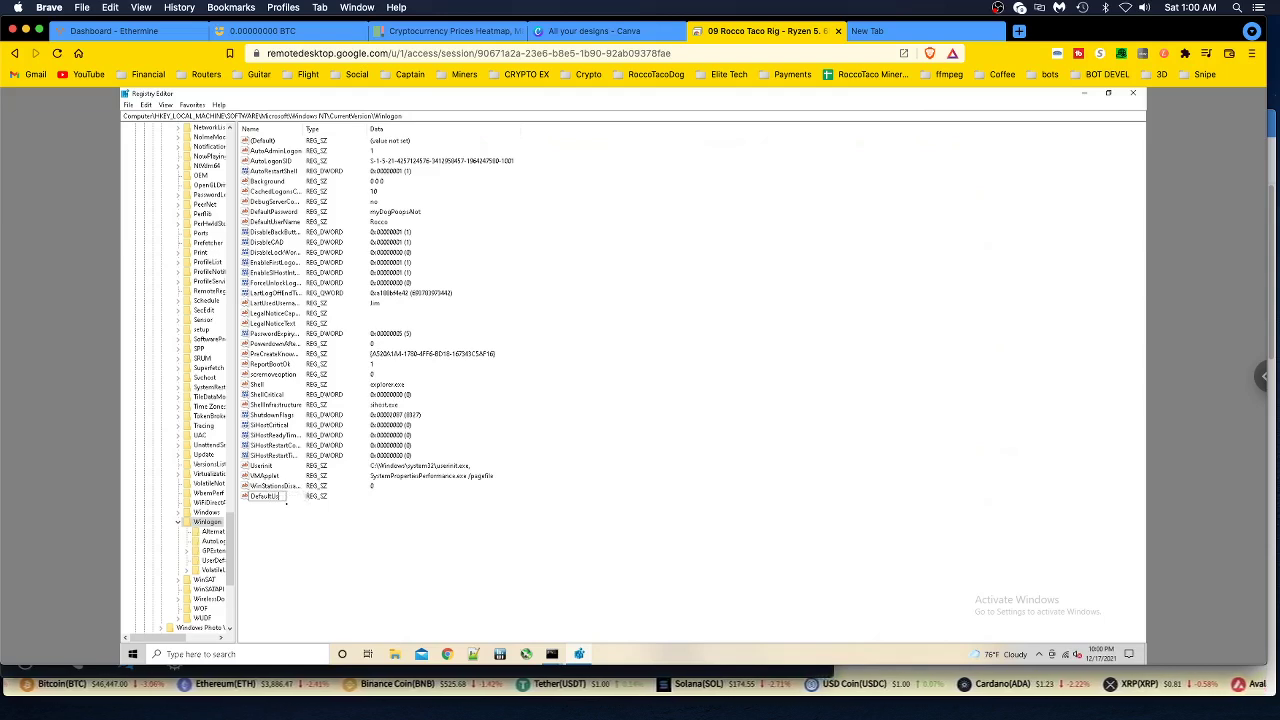
key(BackSpace)
key(BackSpace)
key(BackSpace)
key(BackSpace)
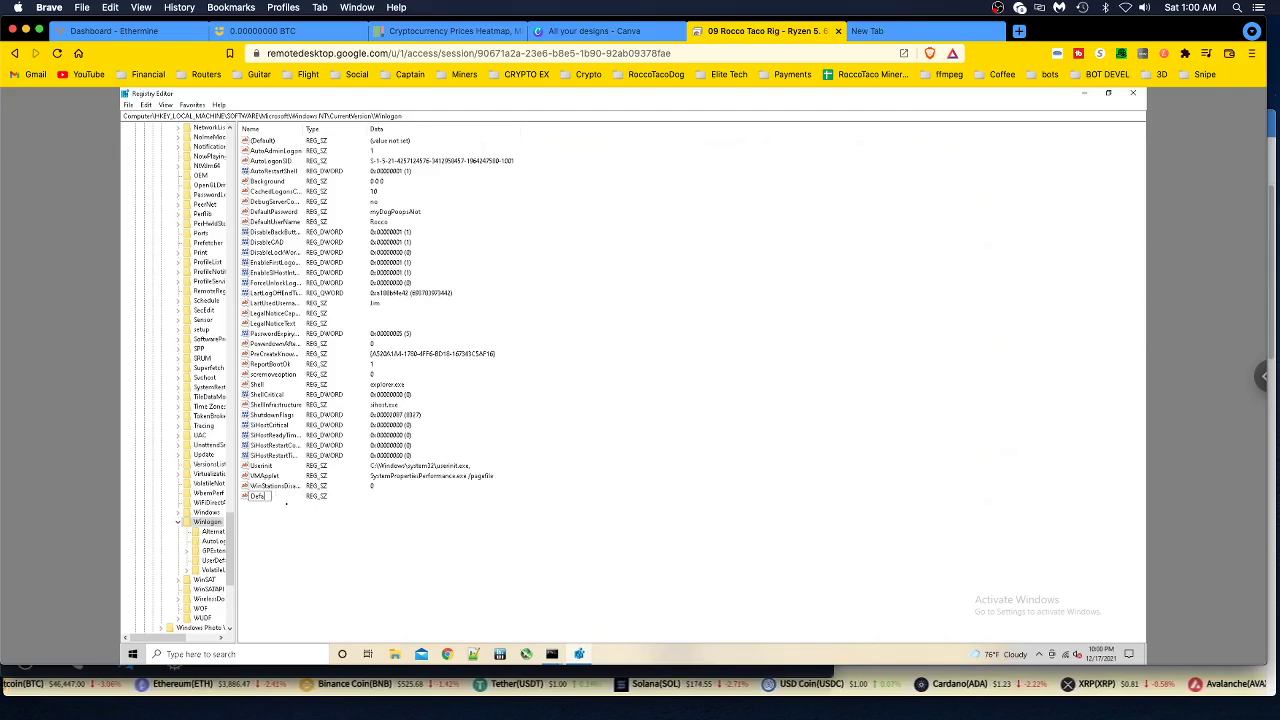
key(Return)
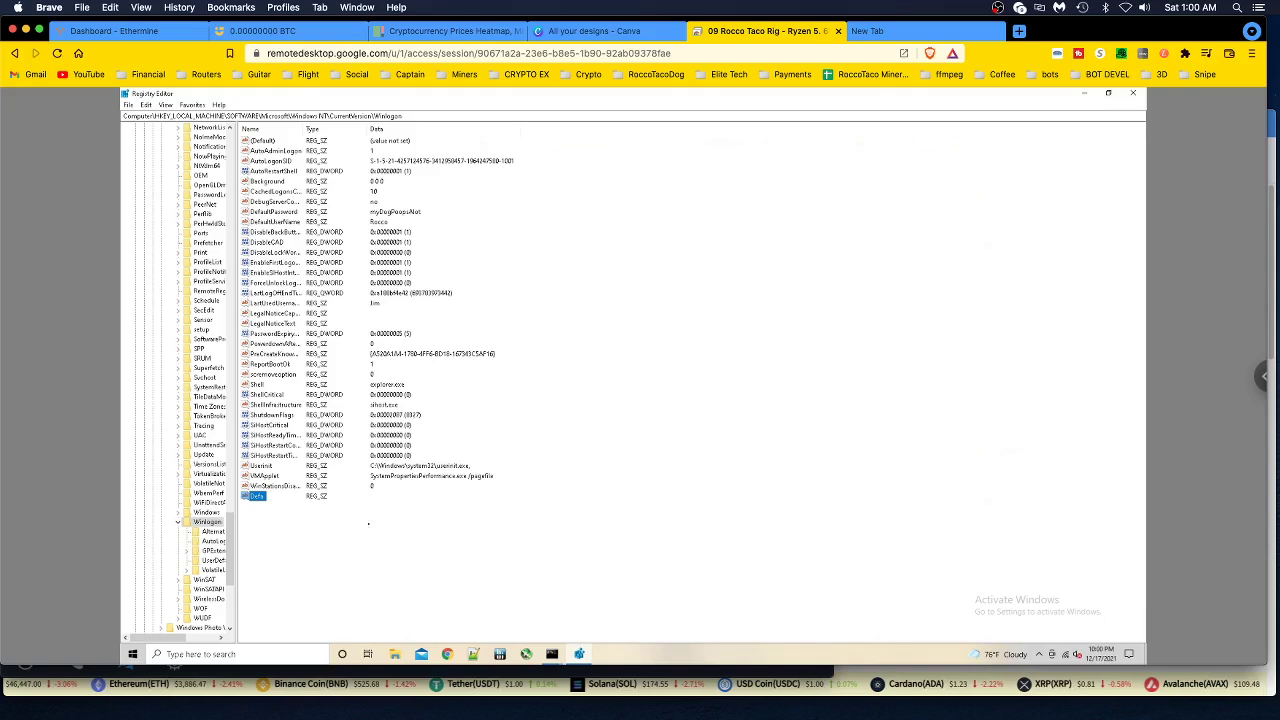
right_click(250, 496)
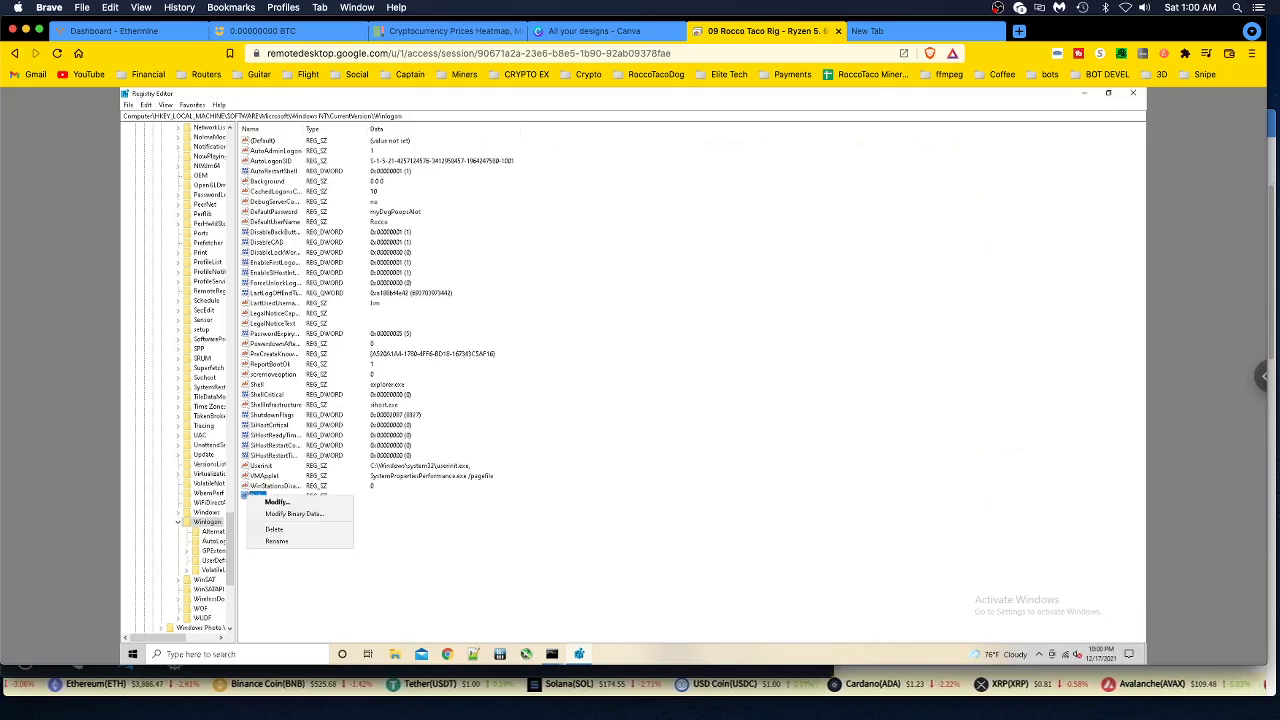
click(274, 528)
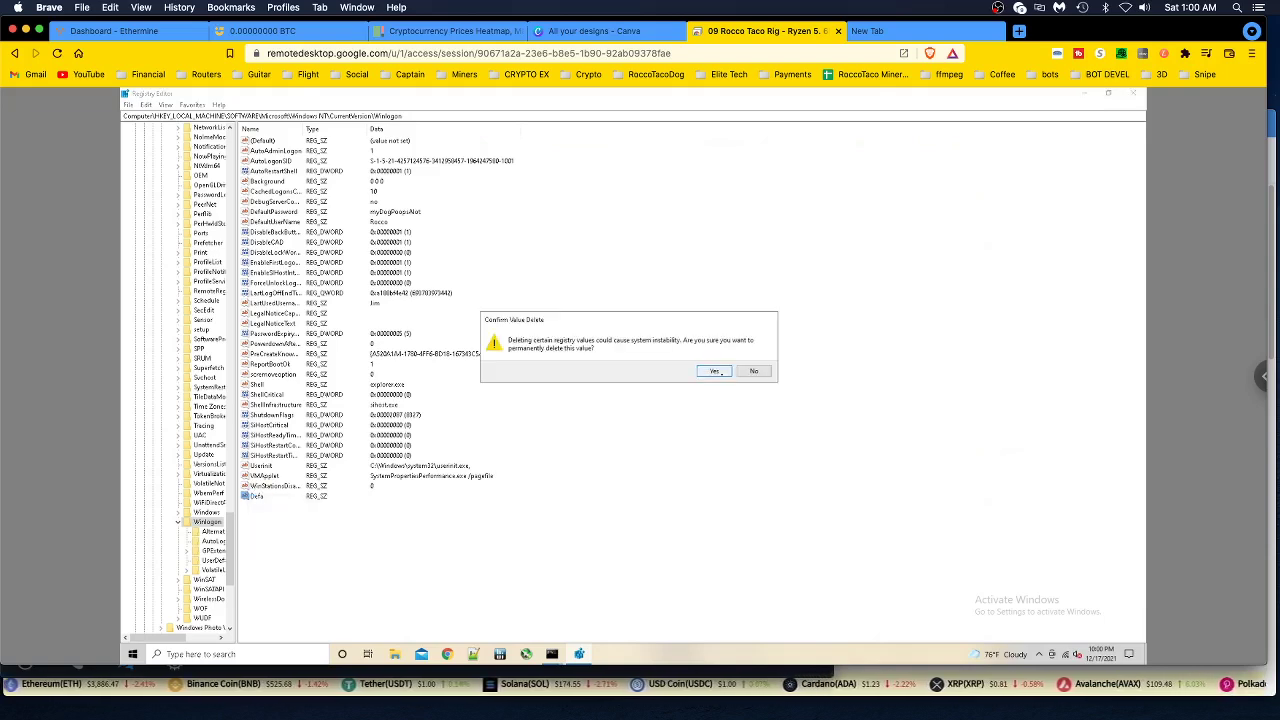
click(714, 371)
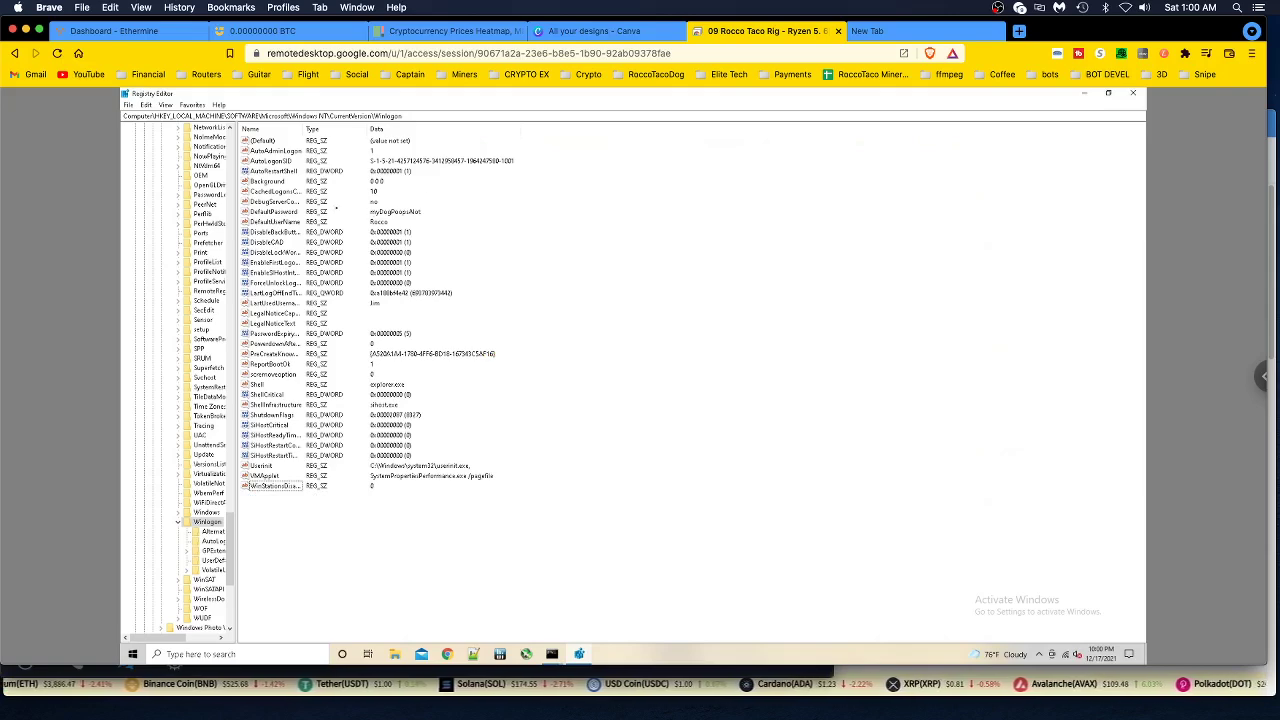
- Open the existing DefaultUserName value to review the account name stored in it and accept it
double_click(275, 221)
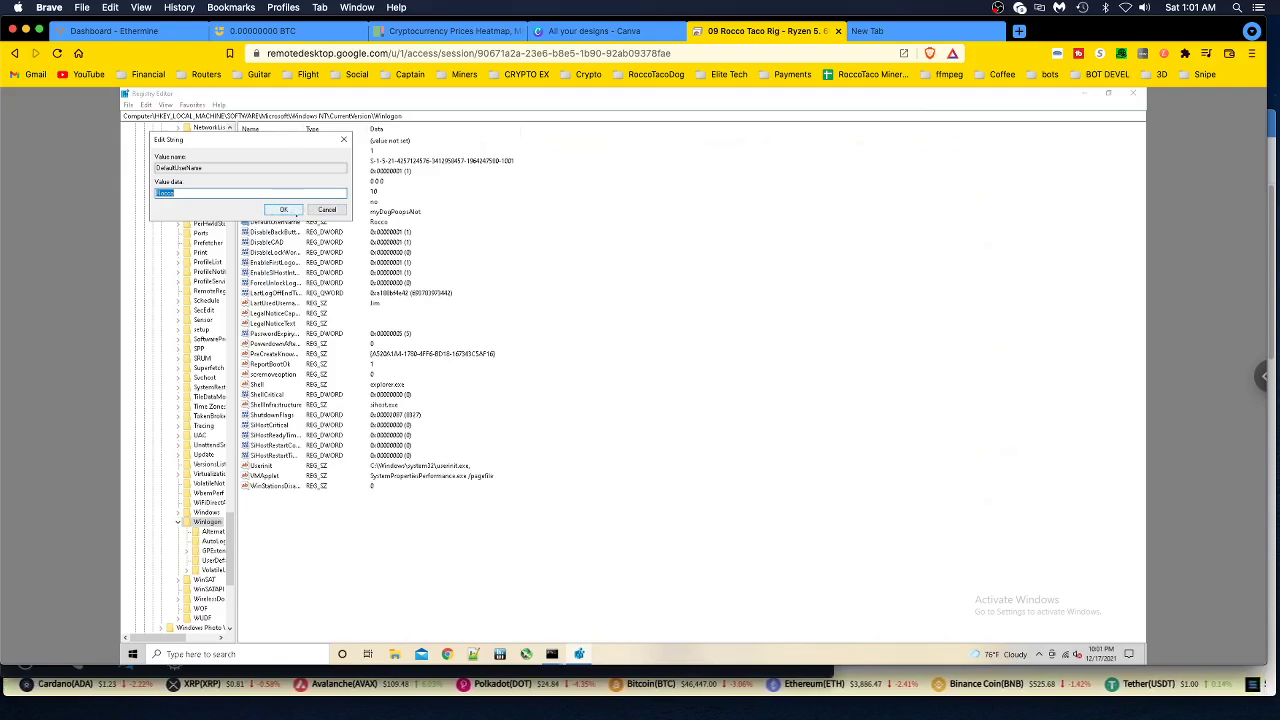
click(288, 210)
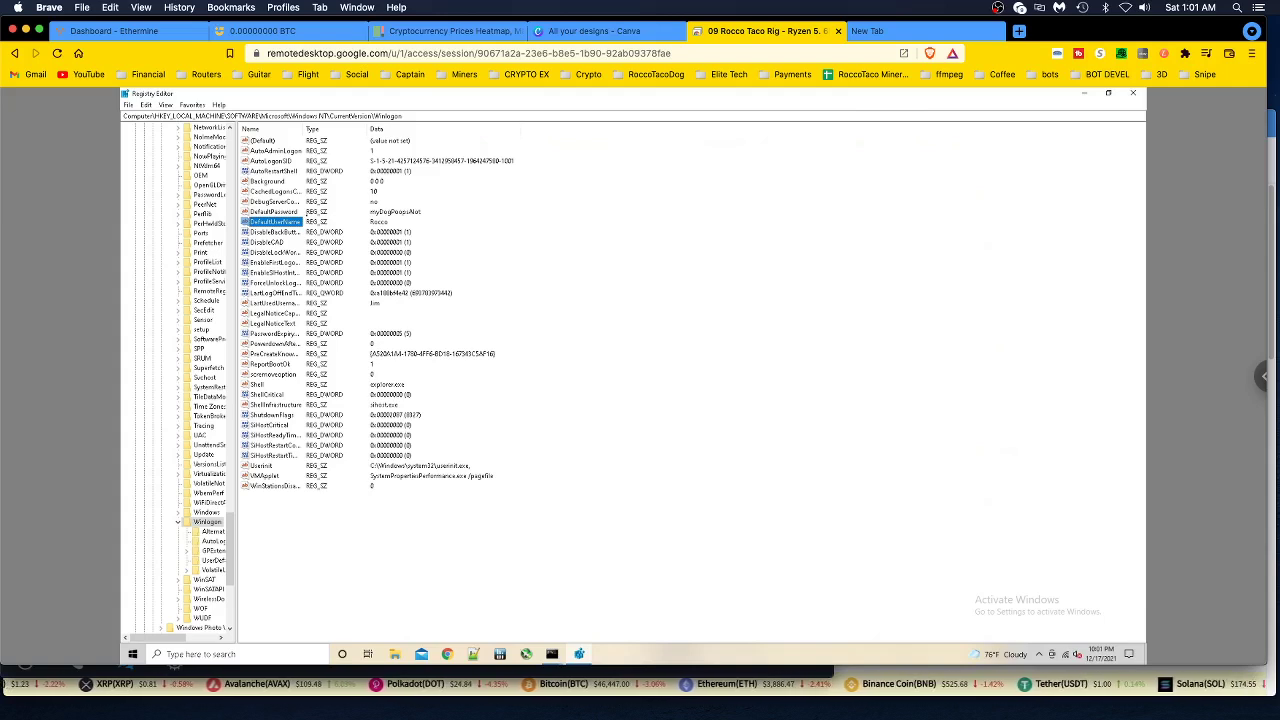
- Add another string value to the Winlogon key and enter DefaultPassword as its name
right_click(599, 207)
mouse_move(630, 213)
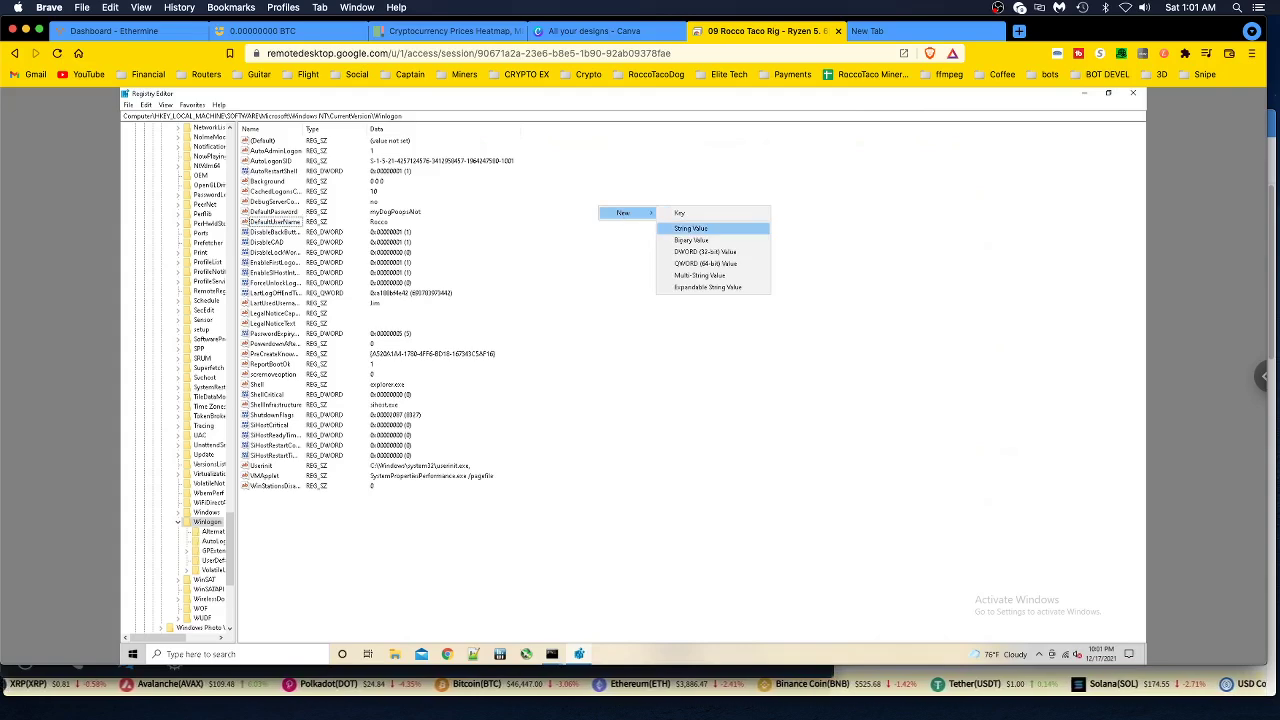
click(705, 240)
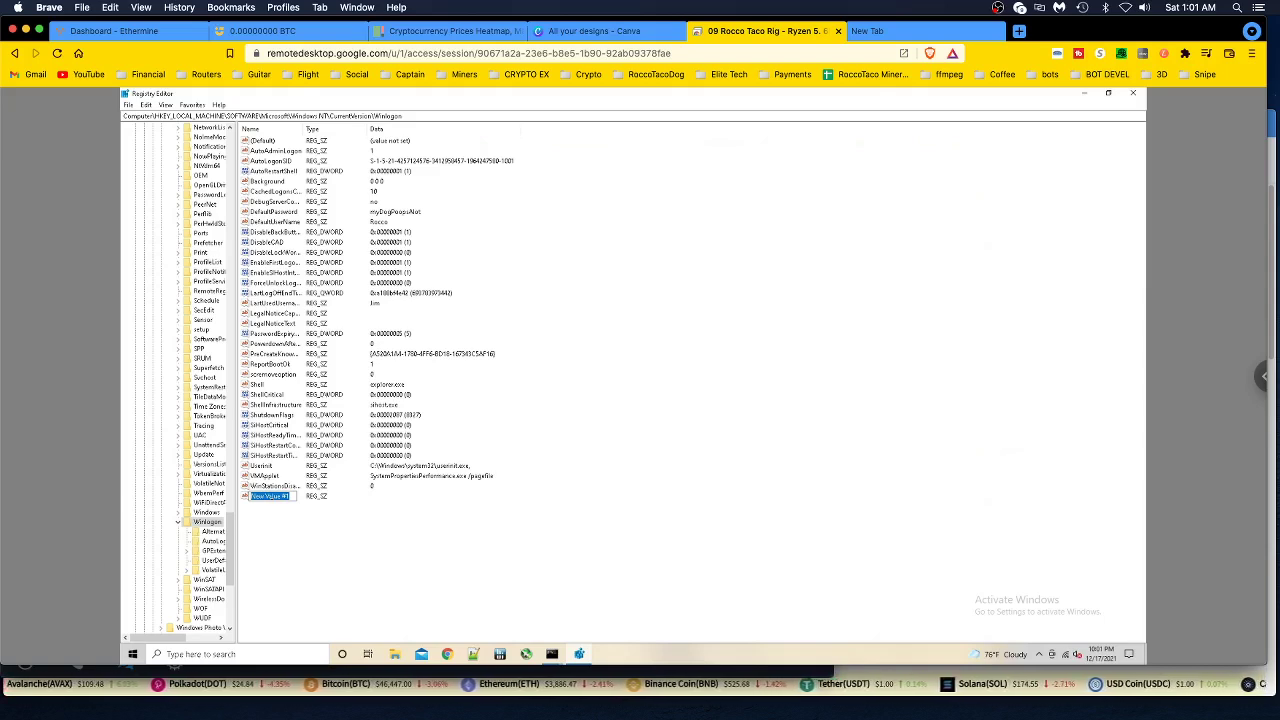
text(Def)
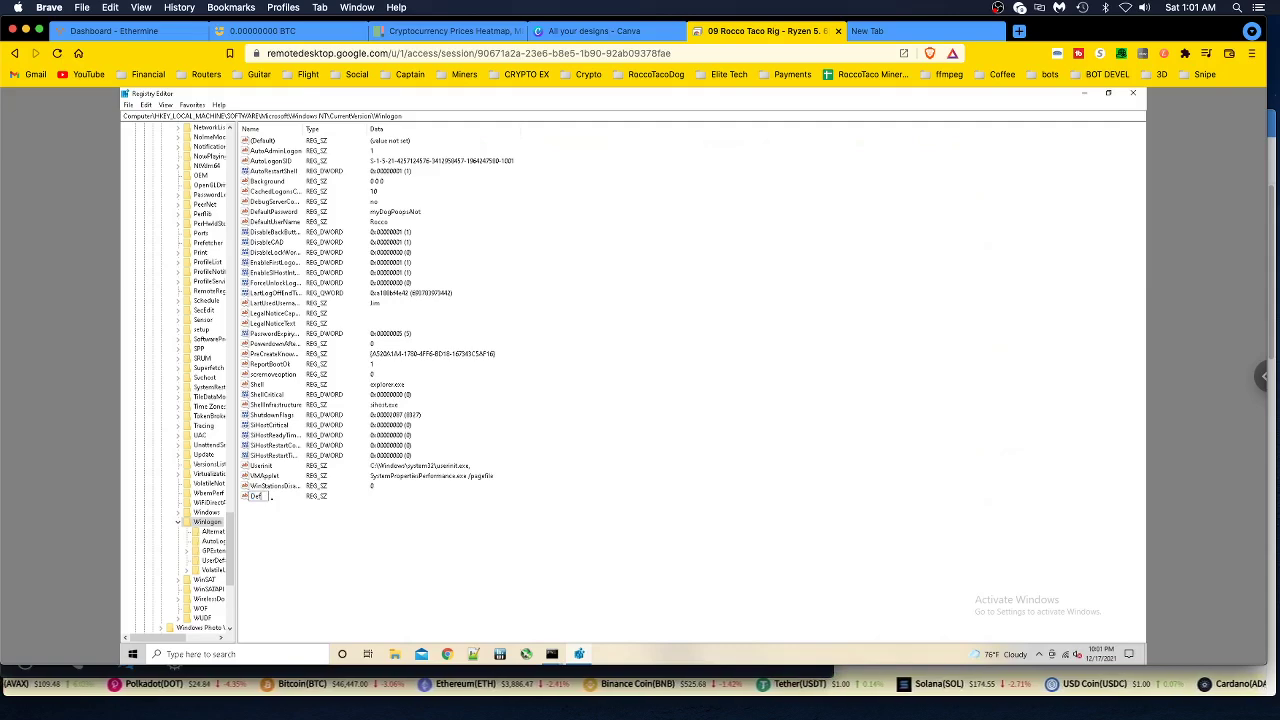
text(aultPasswor)
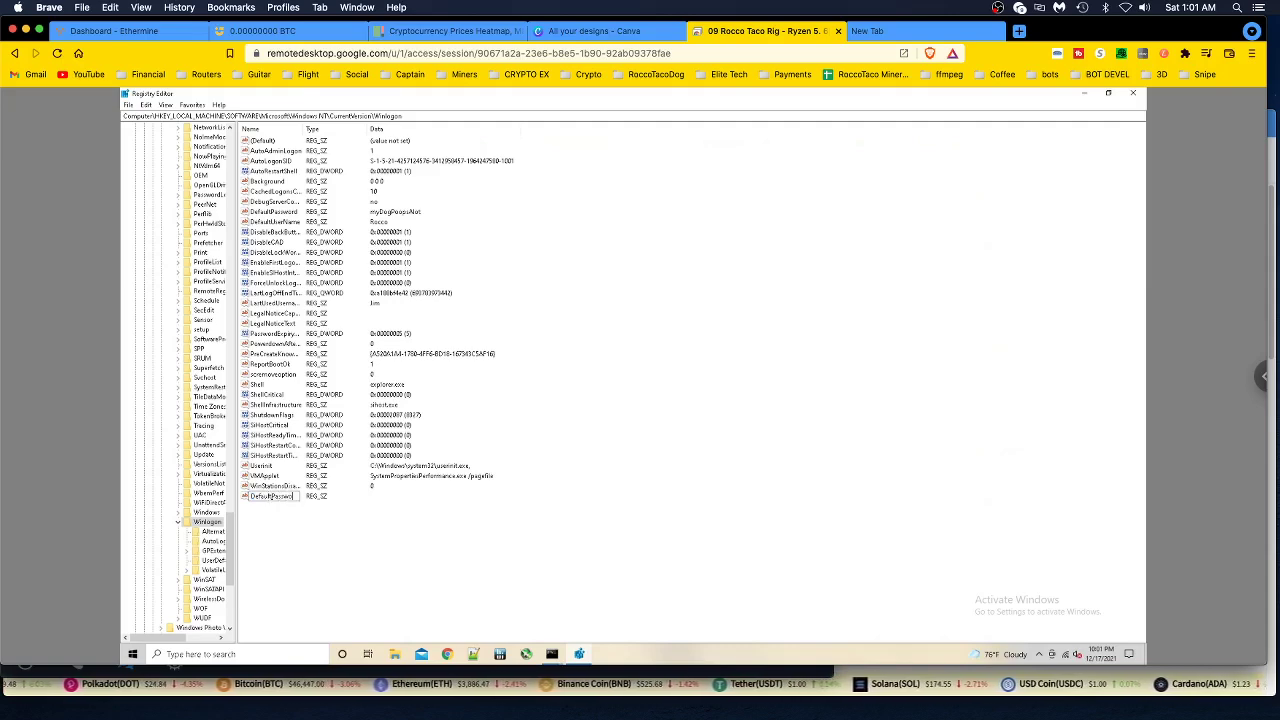
text(d)
- Cut the new DefaultPassword entry's name back to Defa and delete that value from the Winlogon key
key(BackSpace)
key(BackSpace)
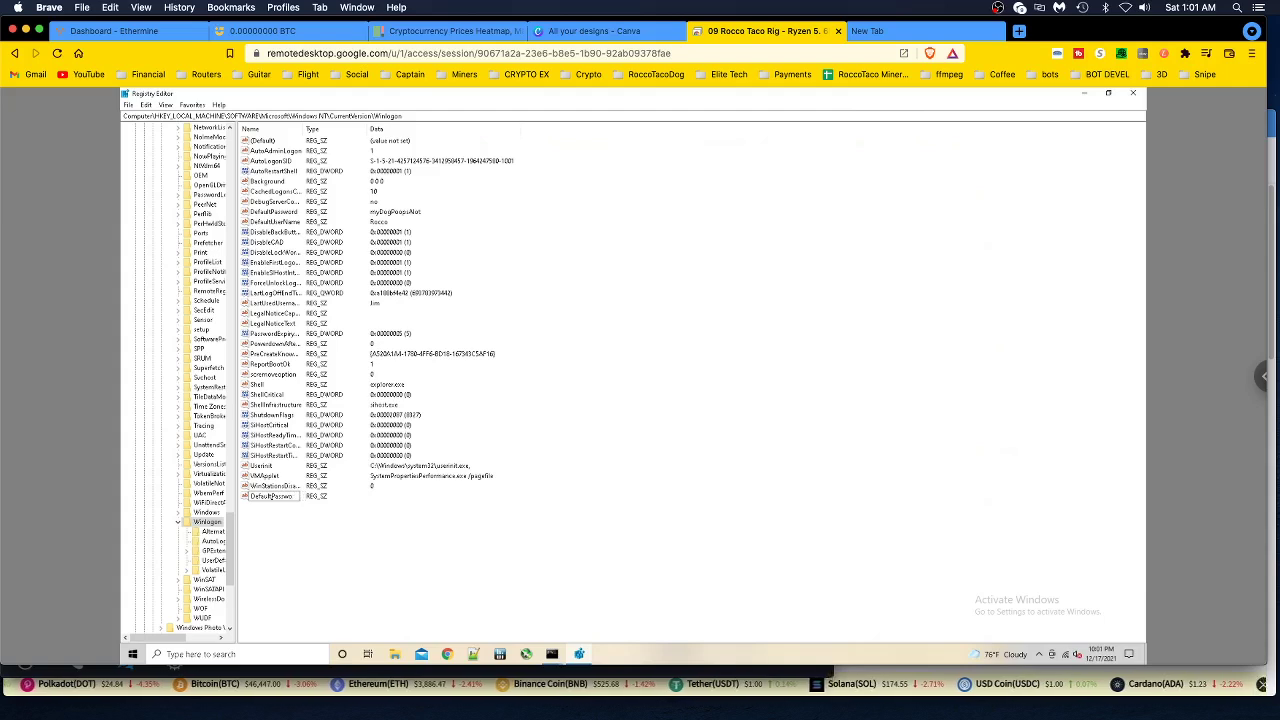
key(BackSpace)
key(BackSpace)
key(BackSpace)
key(BackSpace)
key(BackSpace)
key(BackSpace)
key(BackSpace)
key(BackSpace)
key(BackSpace)
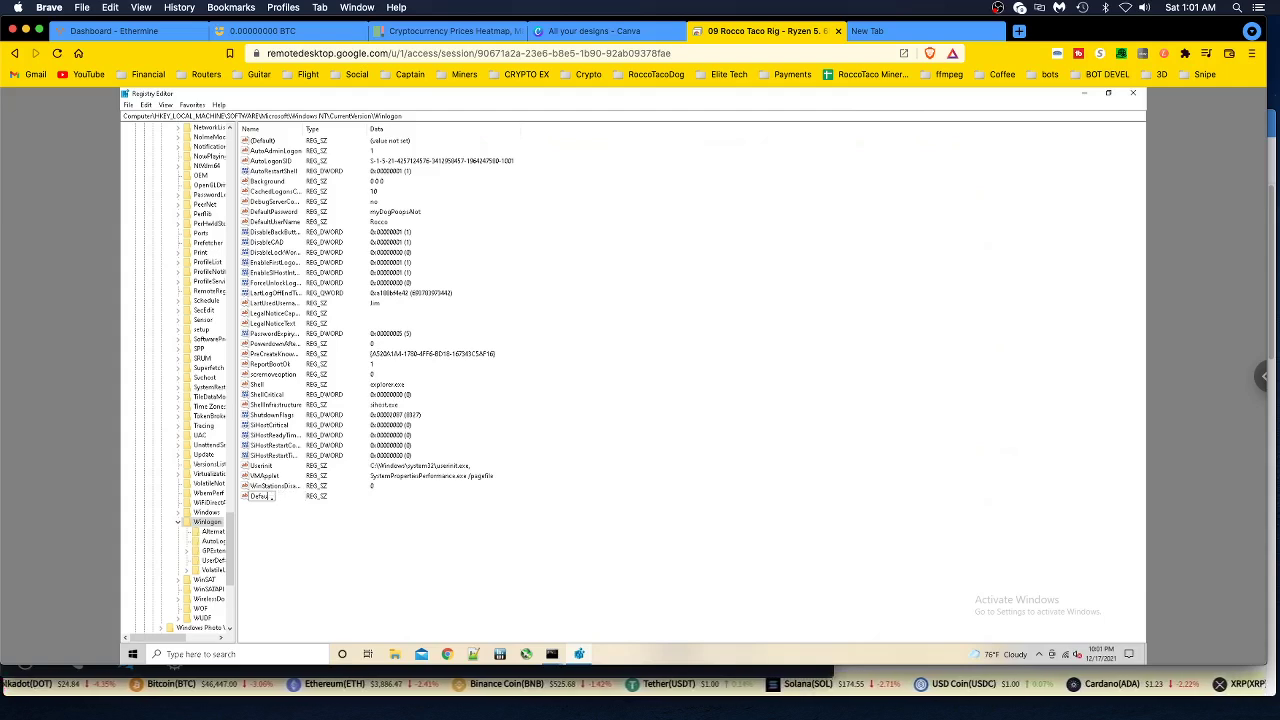
key(Return)
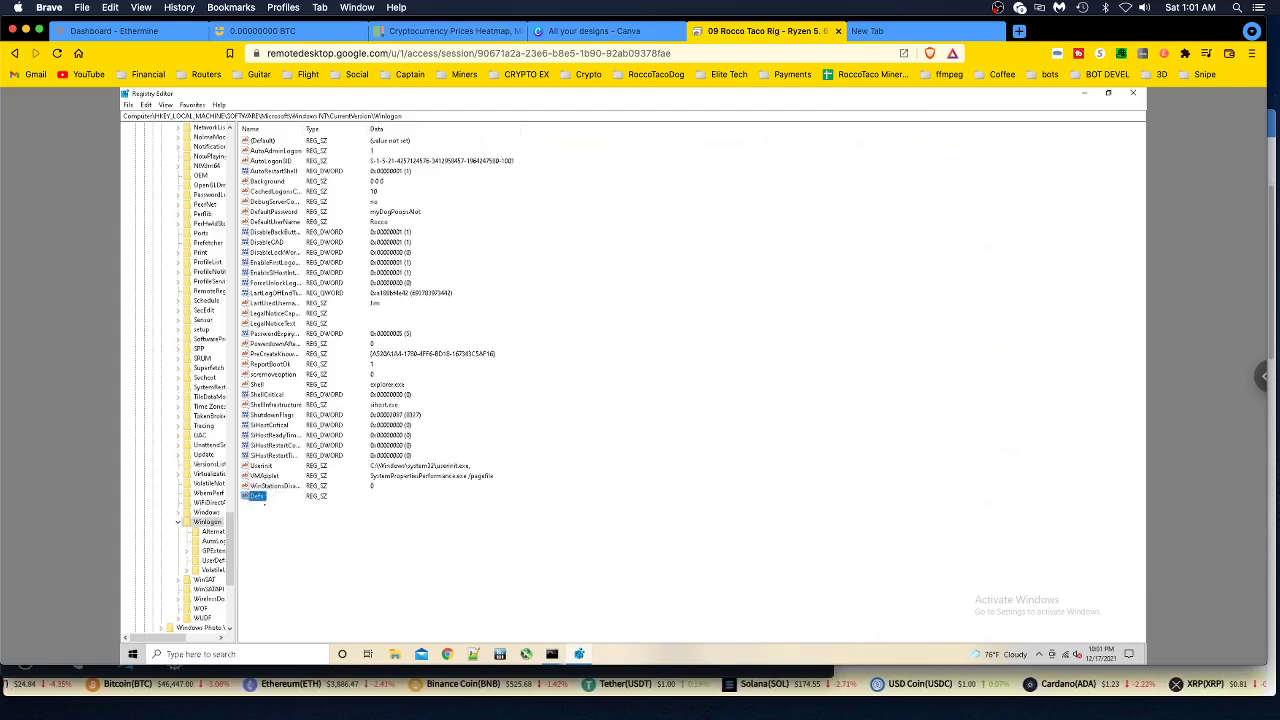
right_click(258, 497)
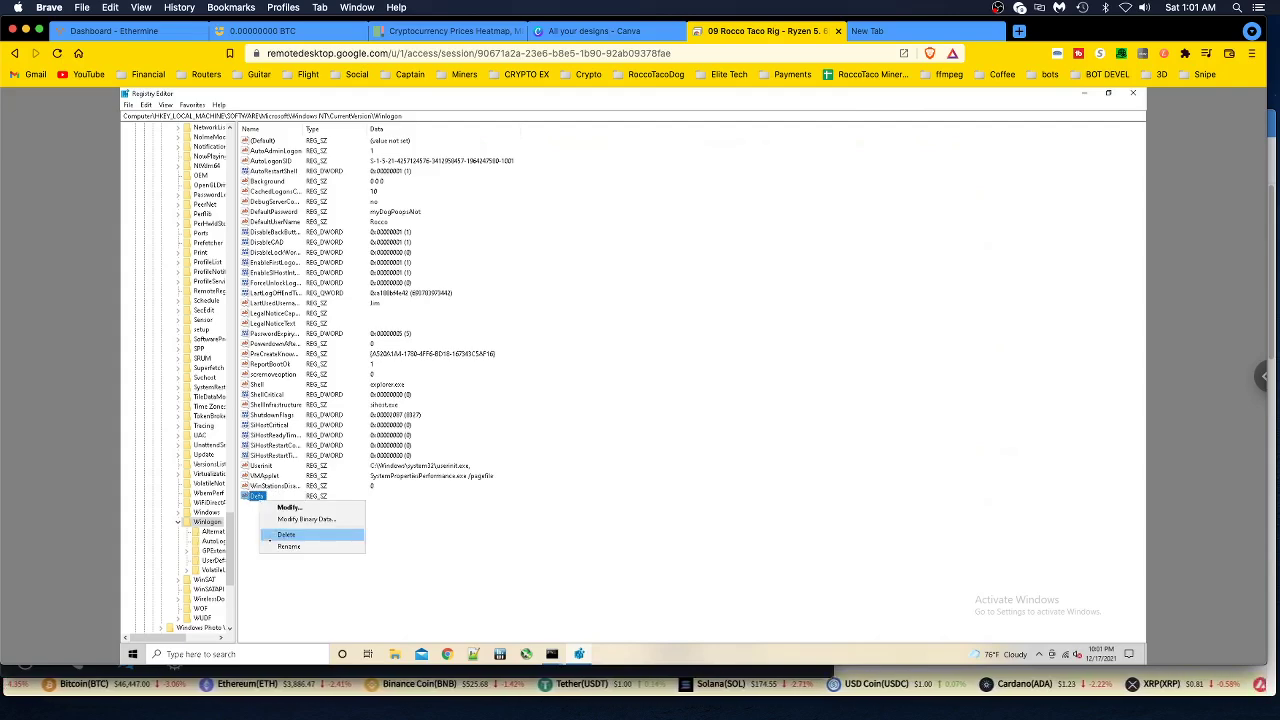
click(286, 535)
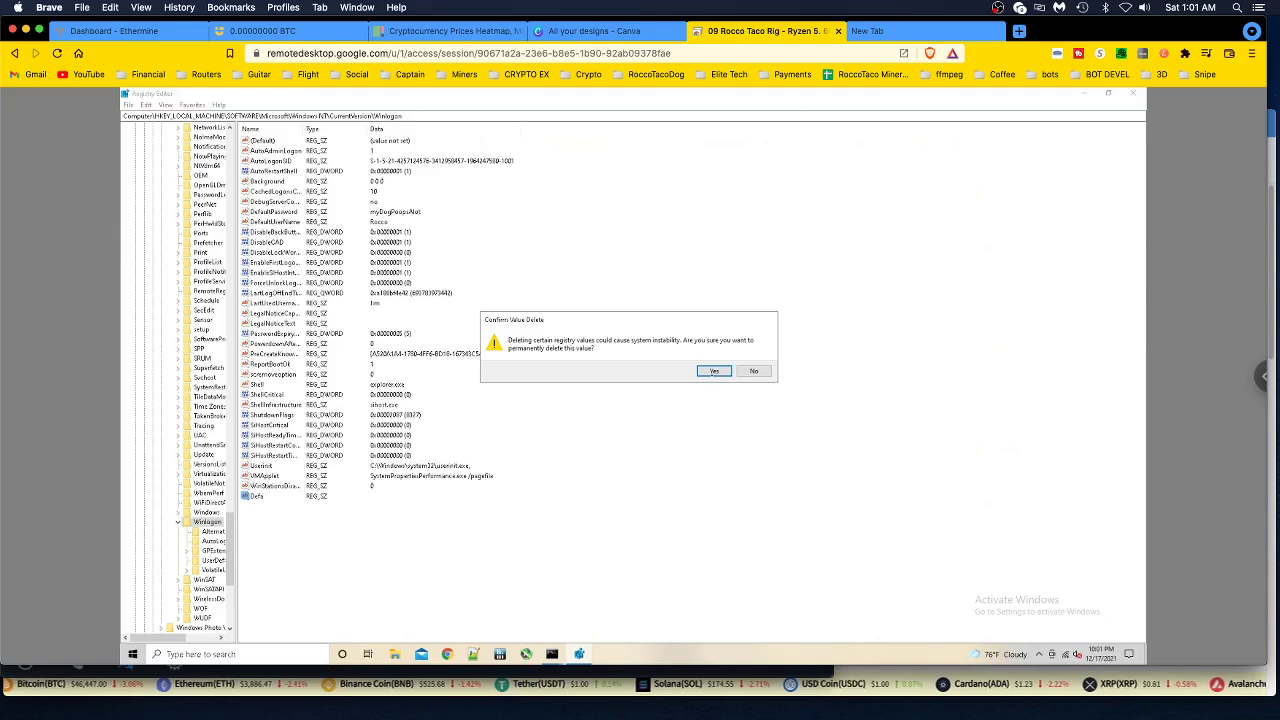
click(713, 371)
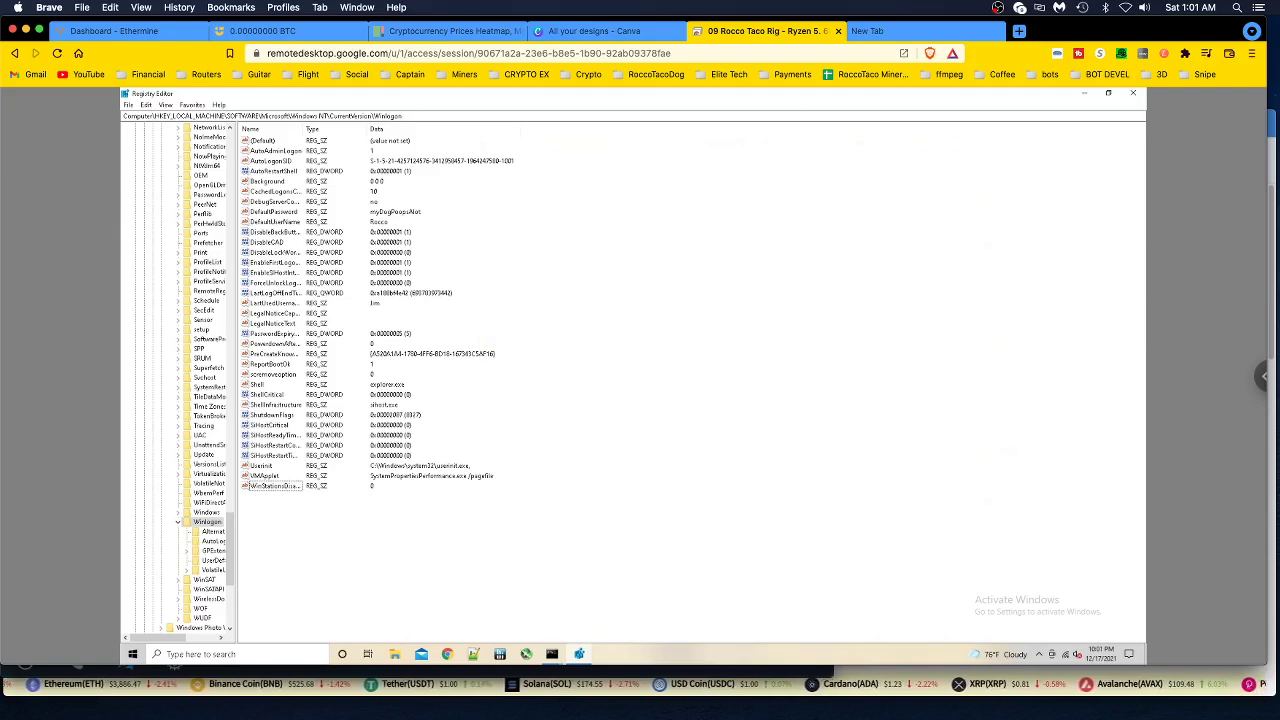
- Open the existing DefaultPassword value to review the account password stored in it, accept it and clear the selection
key(F3)
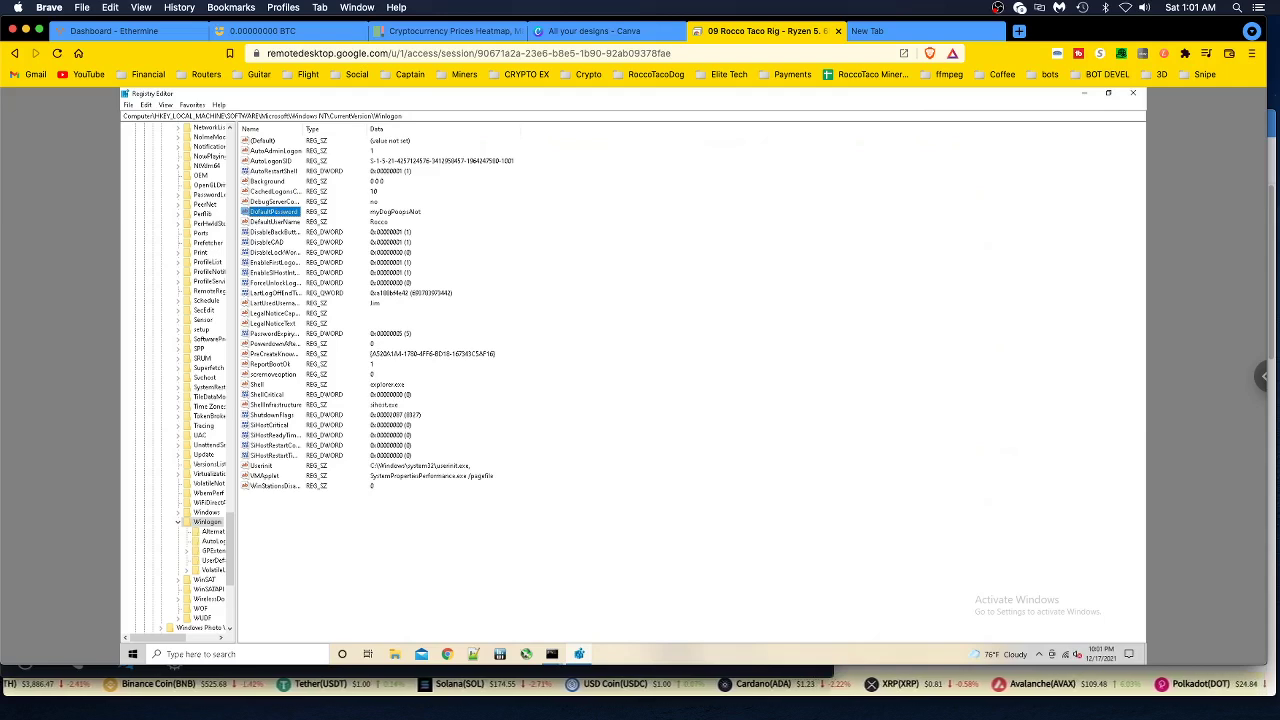
key(Return)
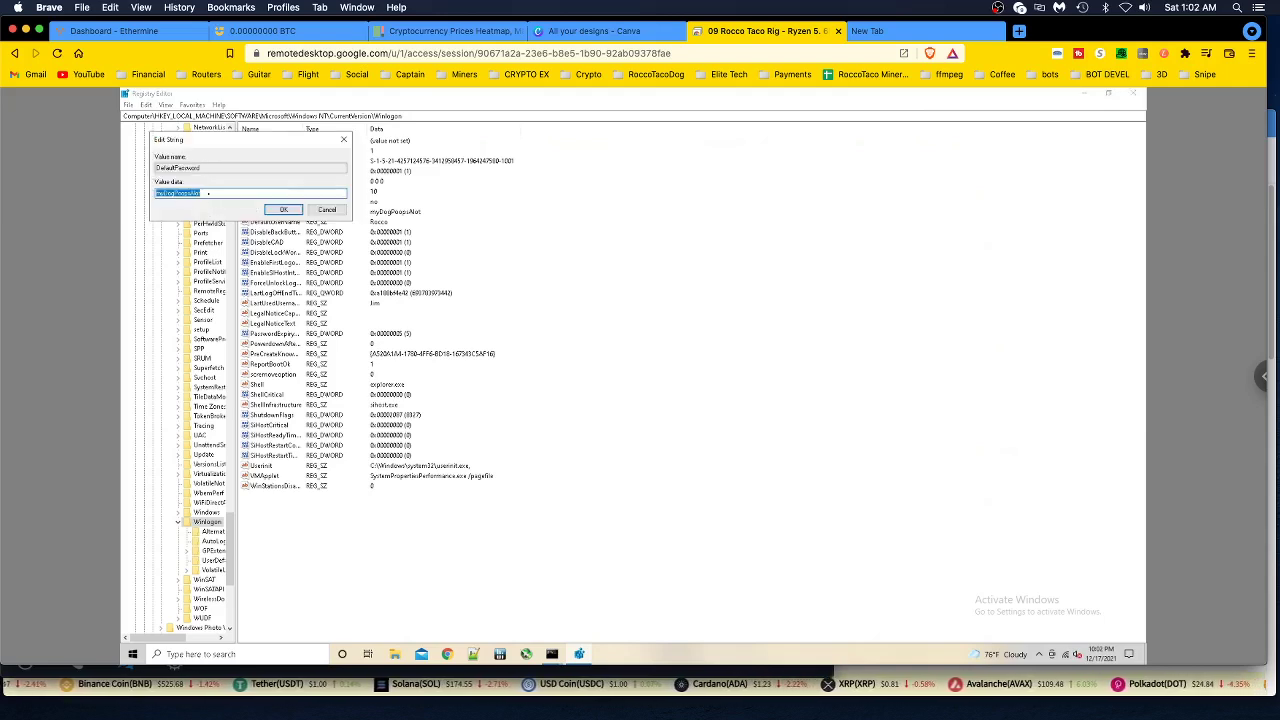
click(208, 193)
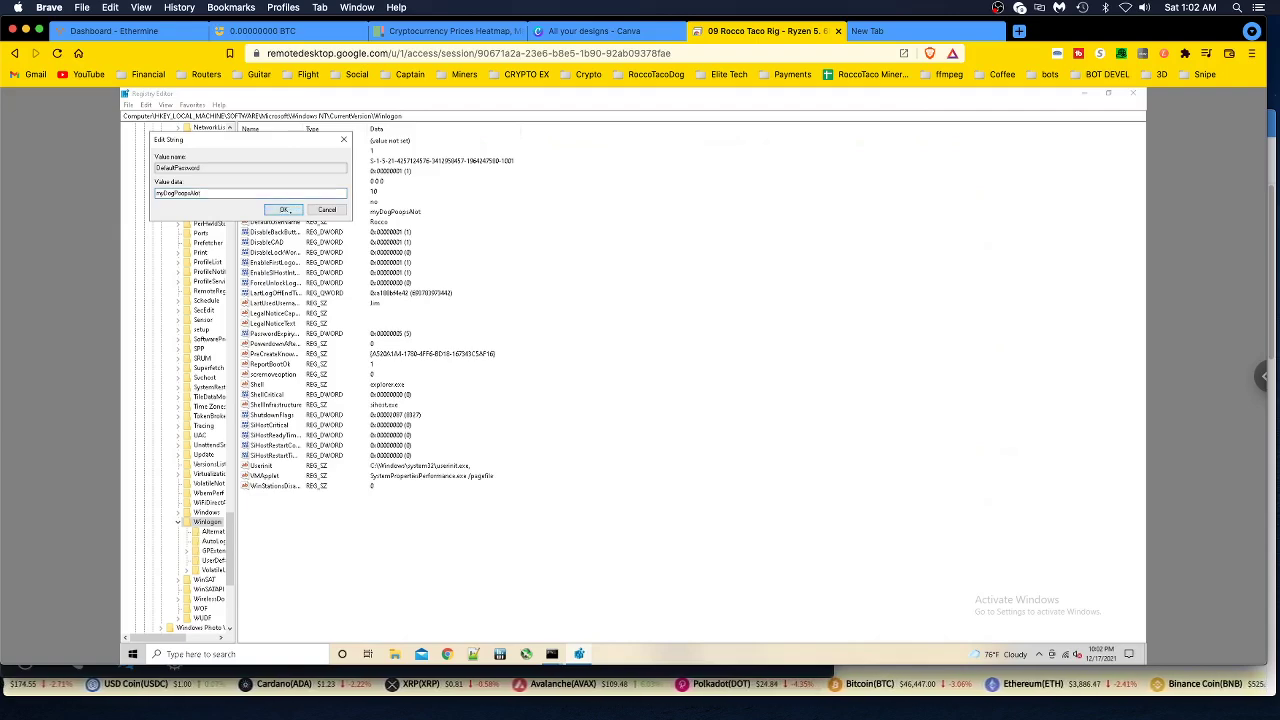
click(284, 210)
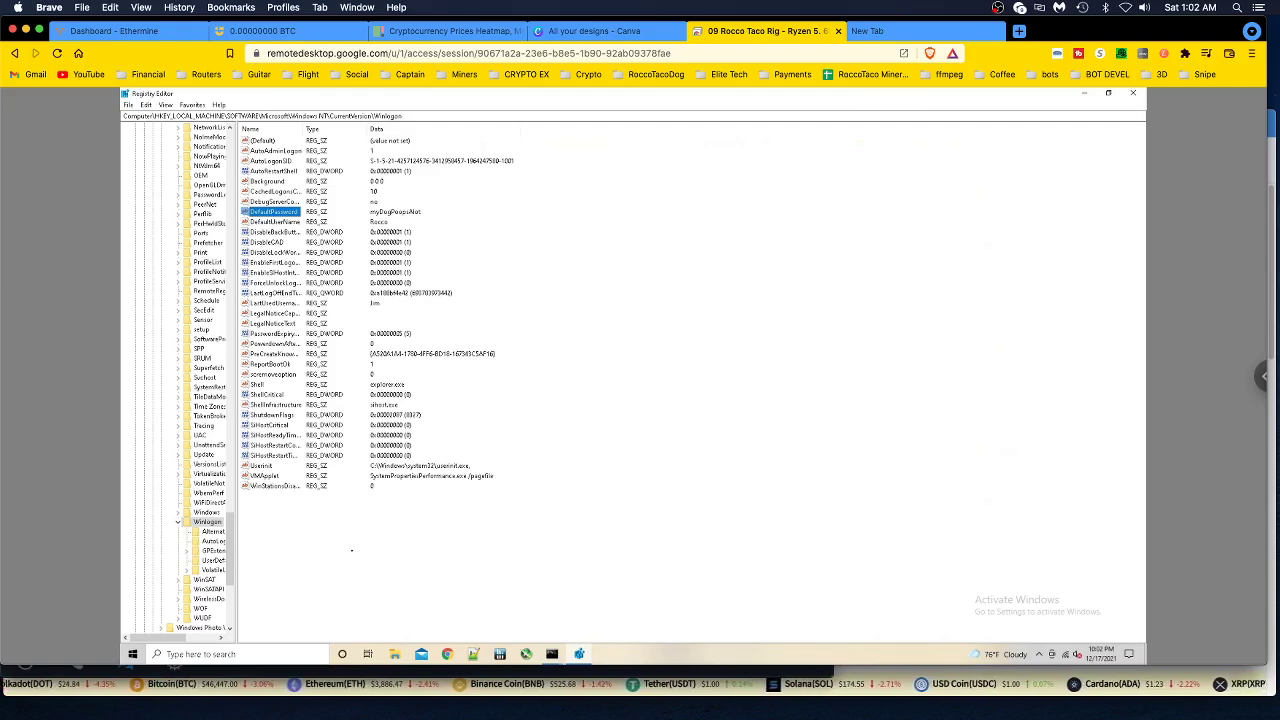
click(391, 538)
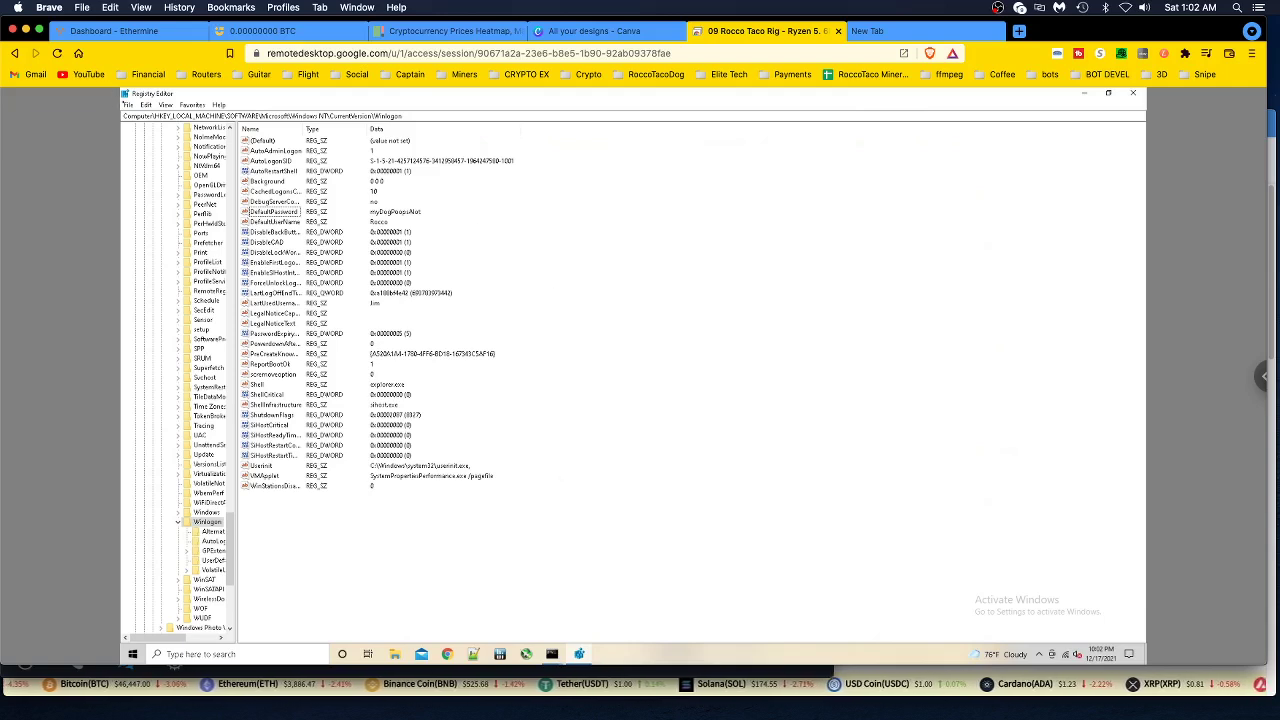
click(128, 104)
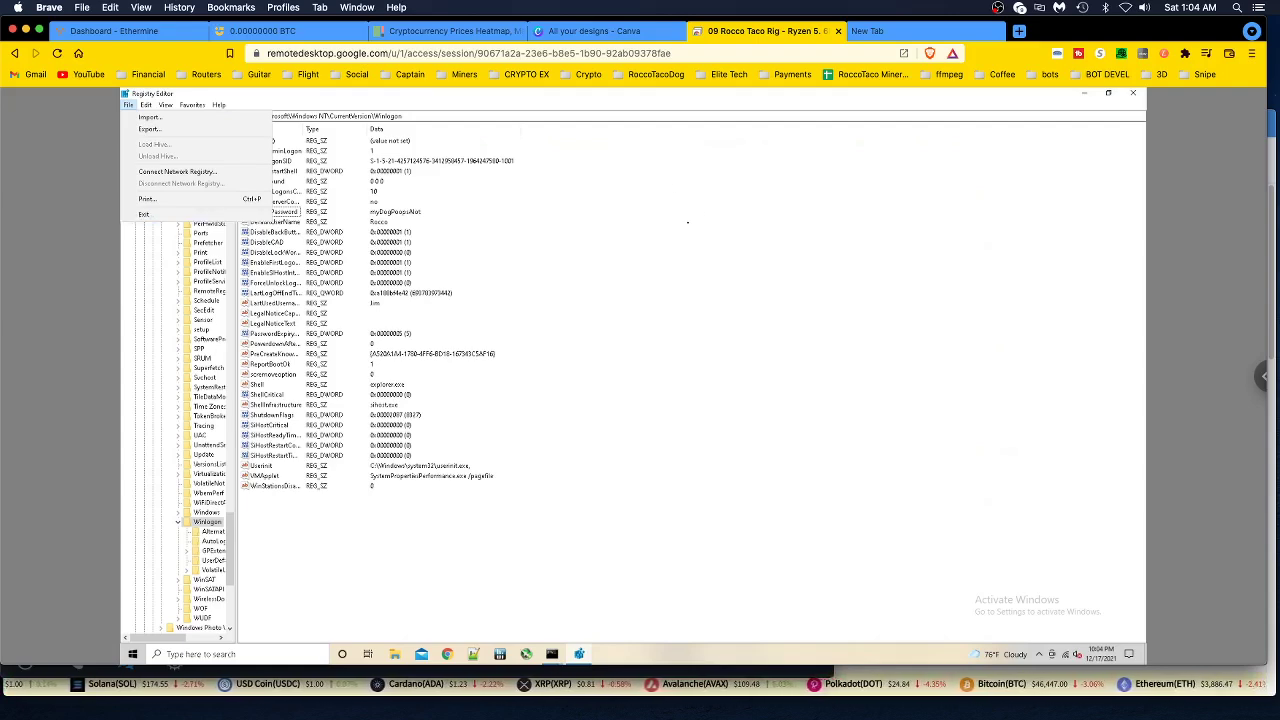
click(707, 231)
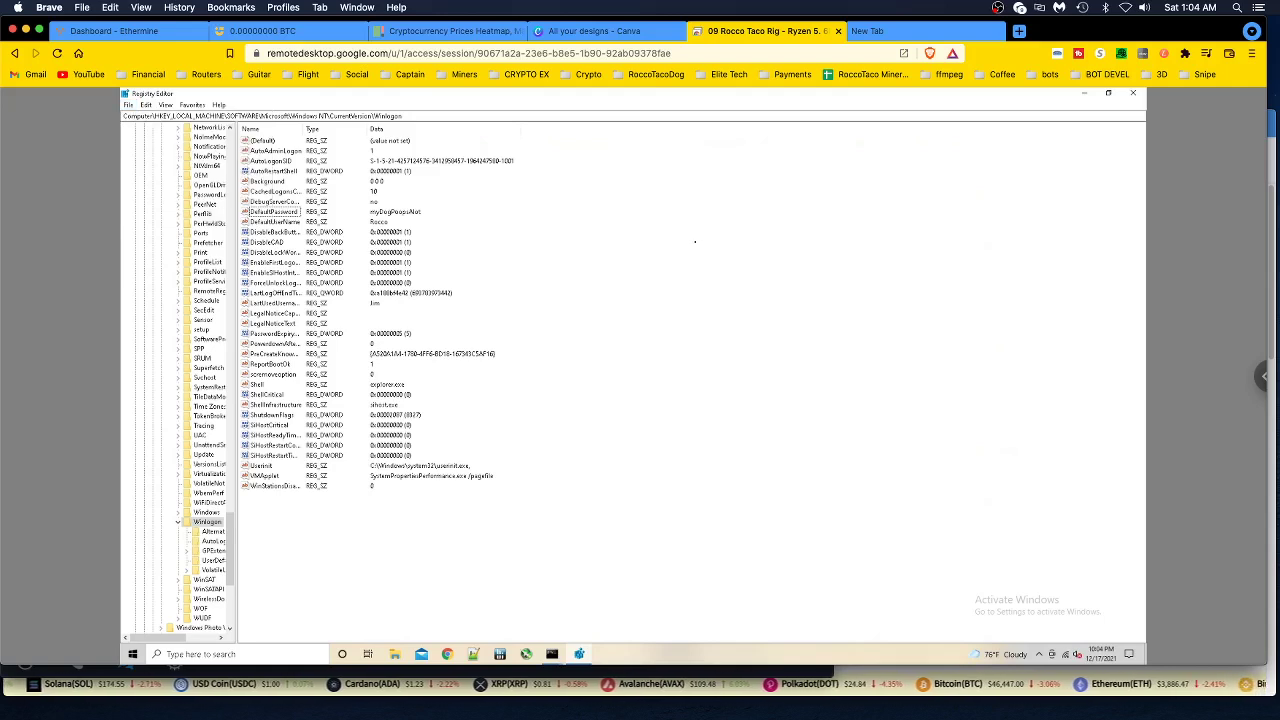